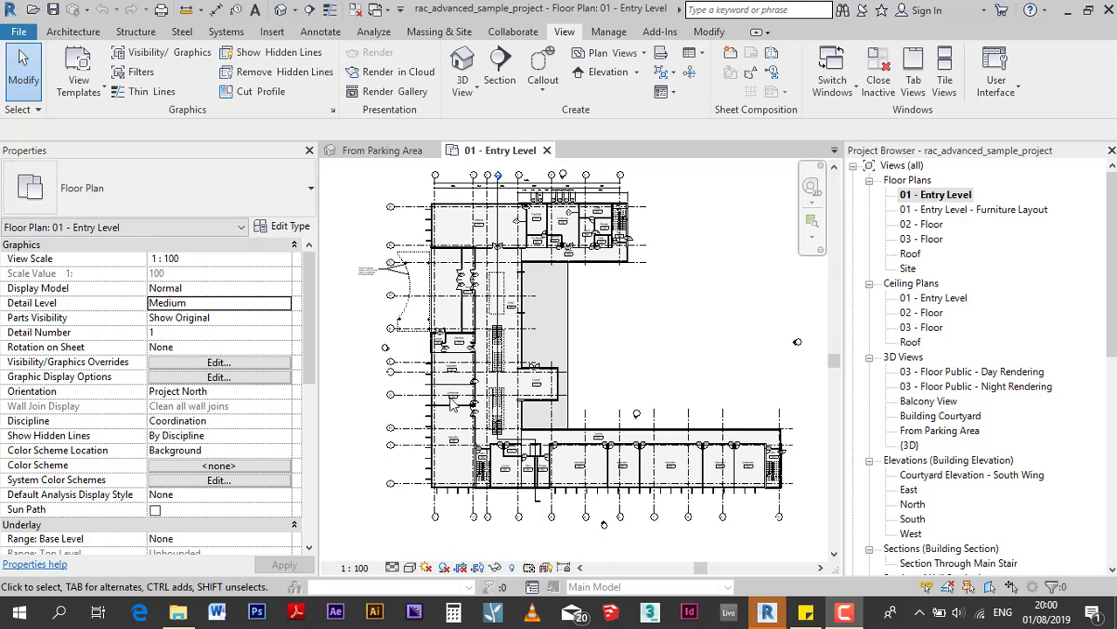
Tick Crop View and Crop Region Visible for 01 - Entry Level, apply, and zoom out to the boundary
scroll(503, 500, up, 2)
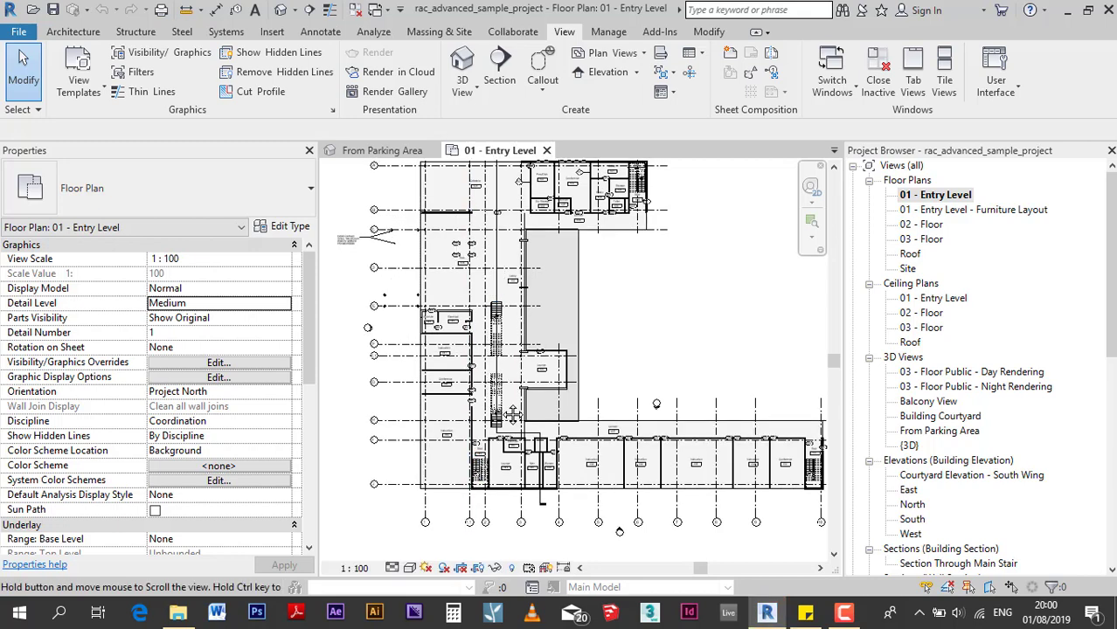
scroll(493, 290, down, 3)
scroll(494, 290, up, 2)
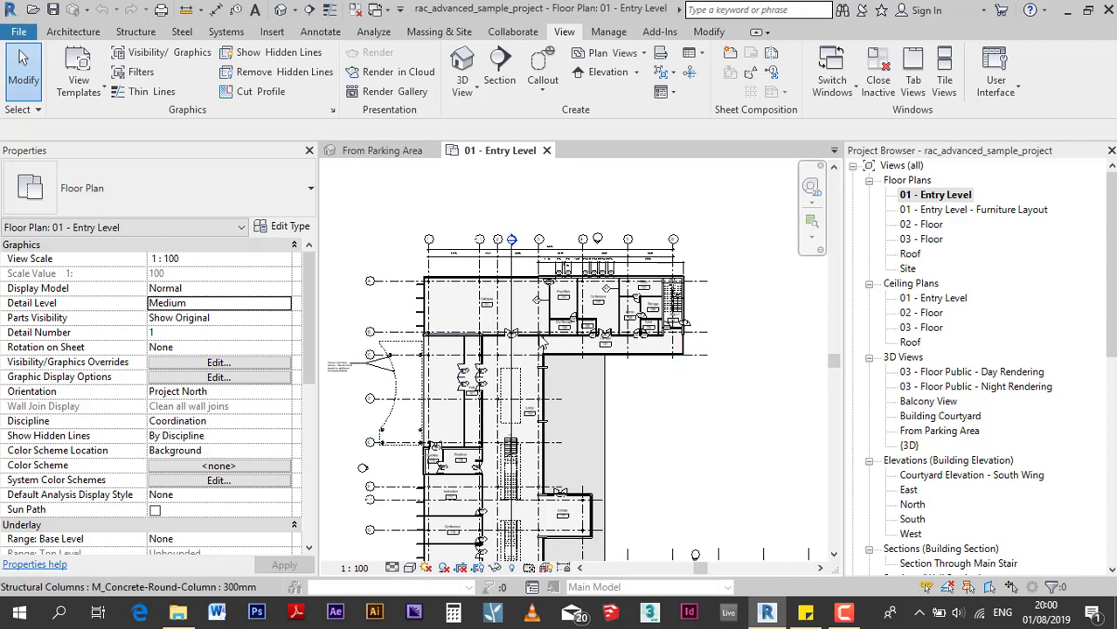
middle_drag(510, 367, 524, 394)
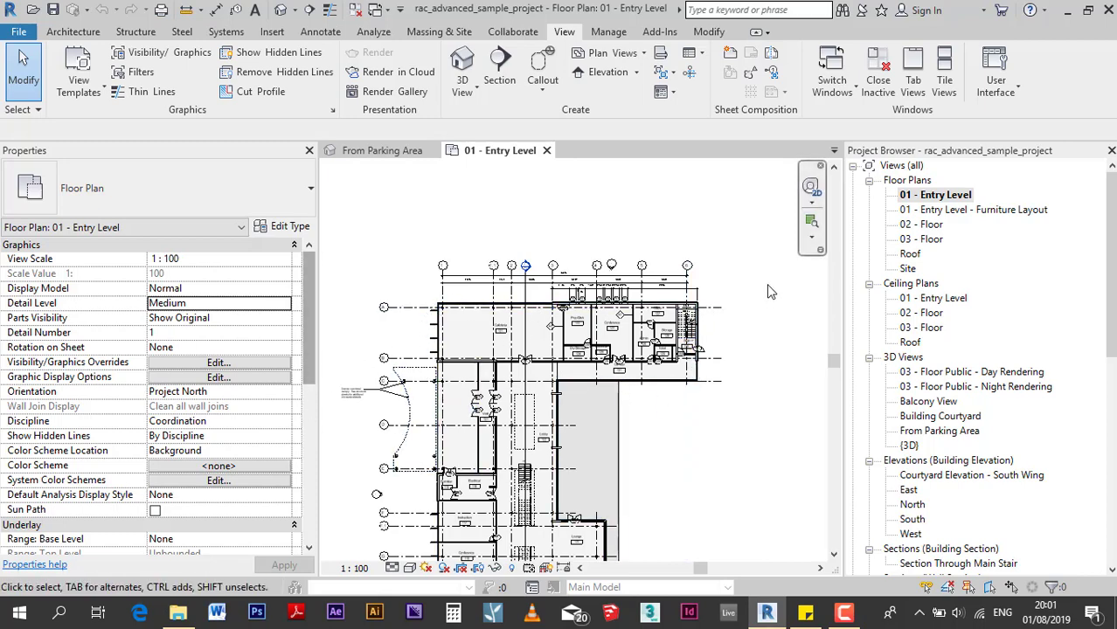
drag(306, 353, 304, 469)
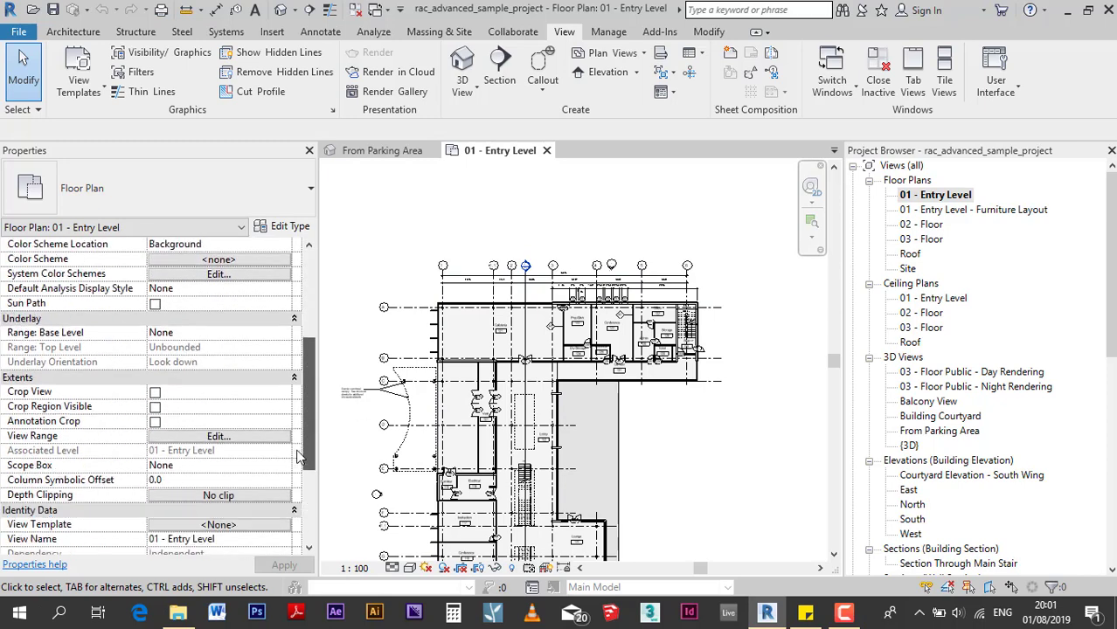
scroll(227, 393, up, 1)
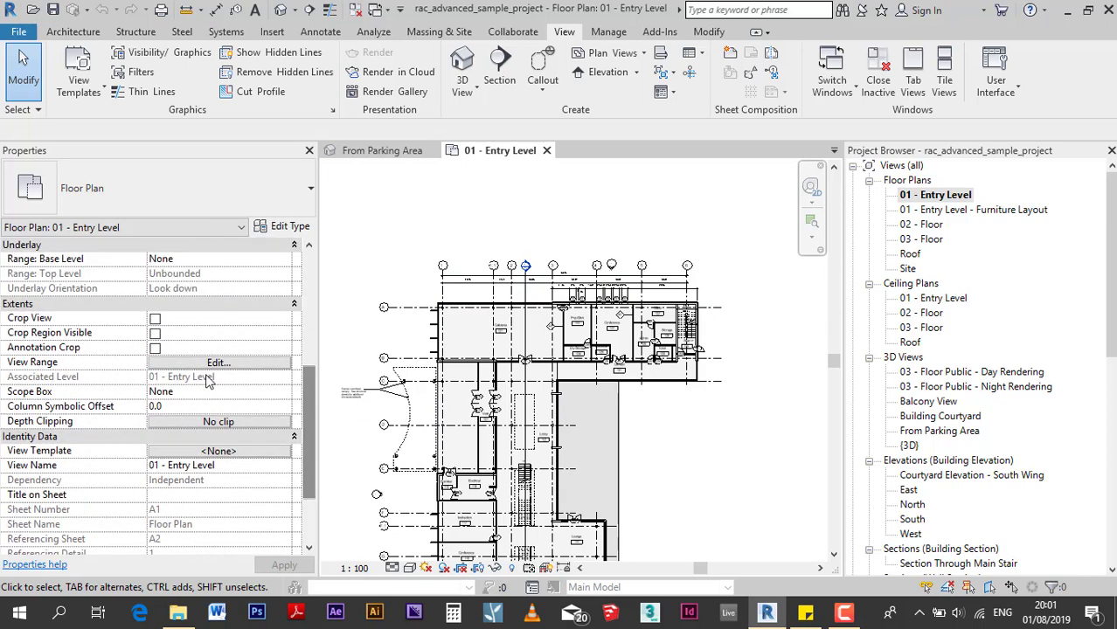
click(155, 319)
click(154, 338)
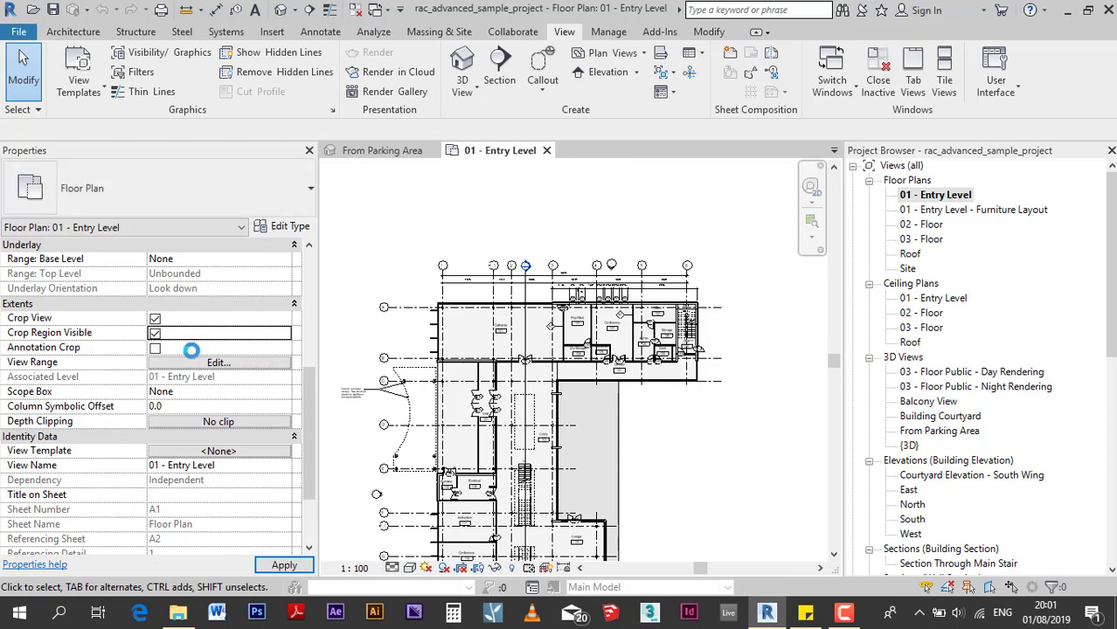
click(155, 335)
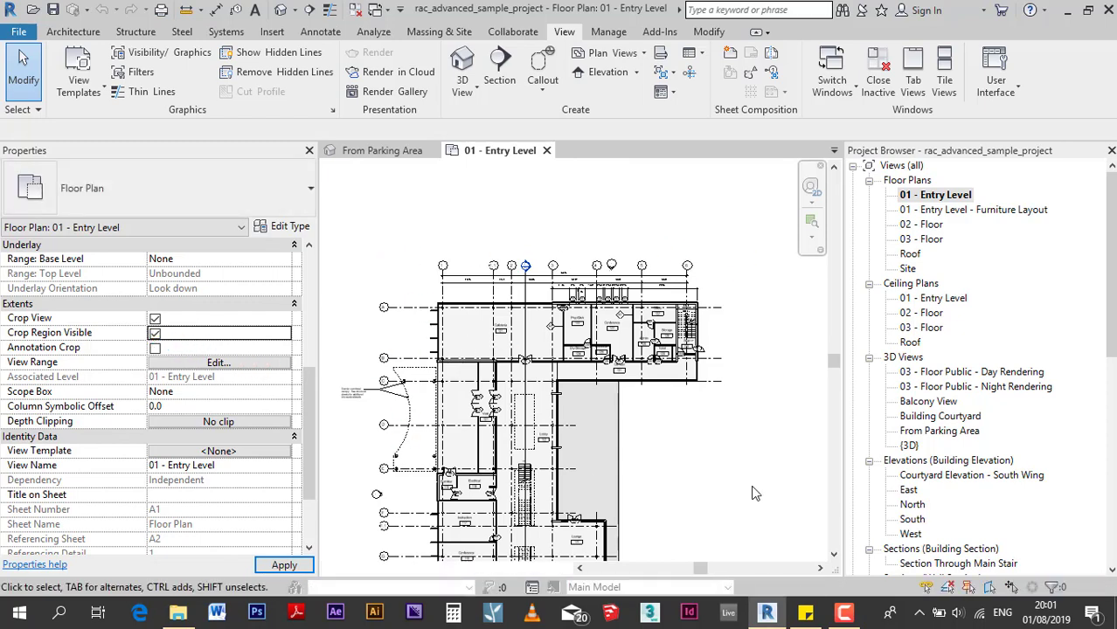
scroll(576, 279, down, 2)
scroll(603, 278, down, 2)
scroll(609, 278, down, 2)
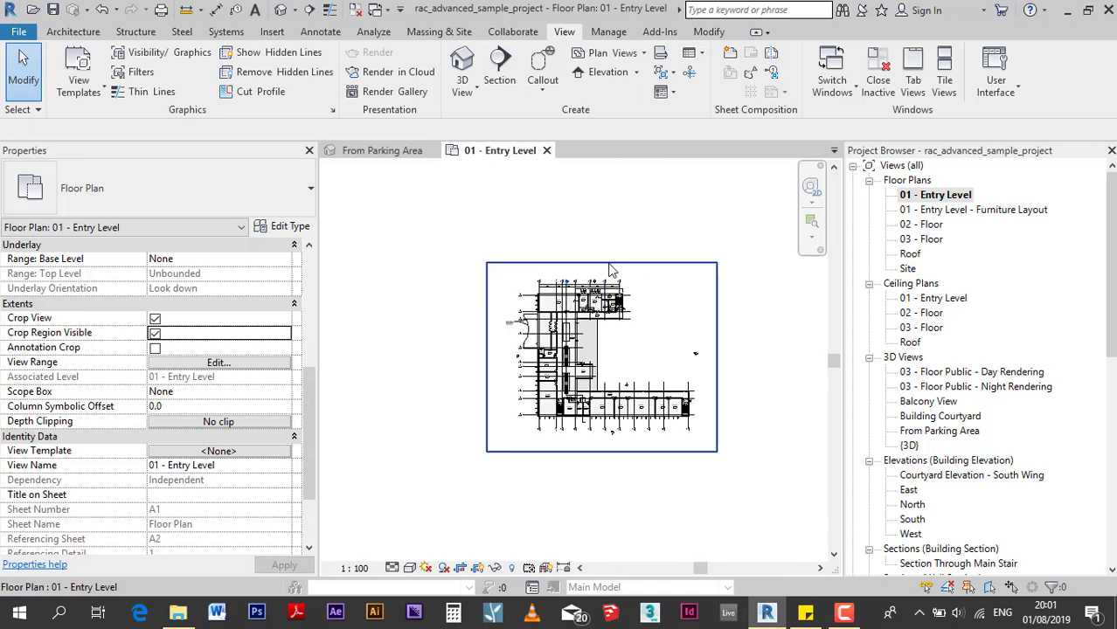
Pull the Entry Level crop region's bottom and right edges in tightly around the upper wing
scroll(601, 437, up, 1)
click(602, 456)
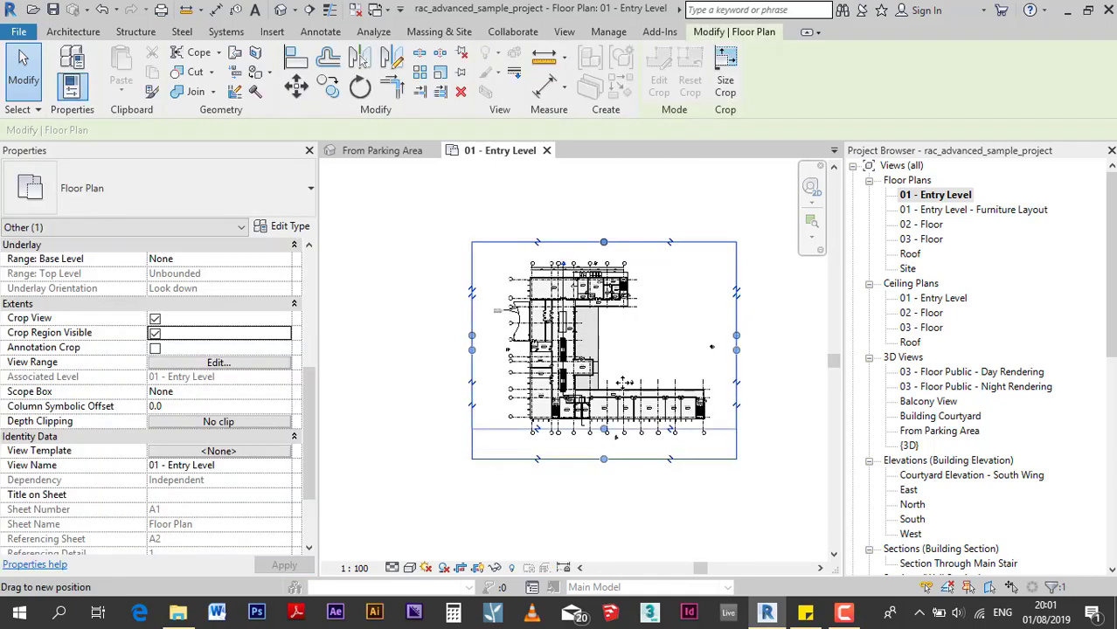
mouse_move(632, 332)
mouse_down()
mouse_move(703, 294)
mouse_move(739, 211)
mouse_up()
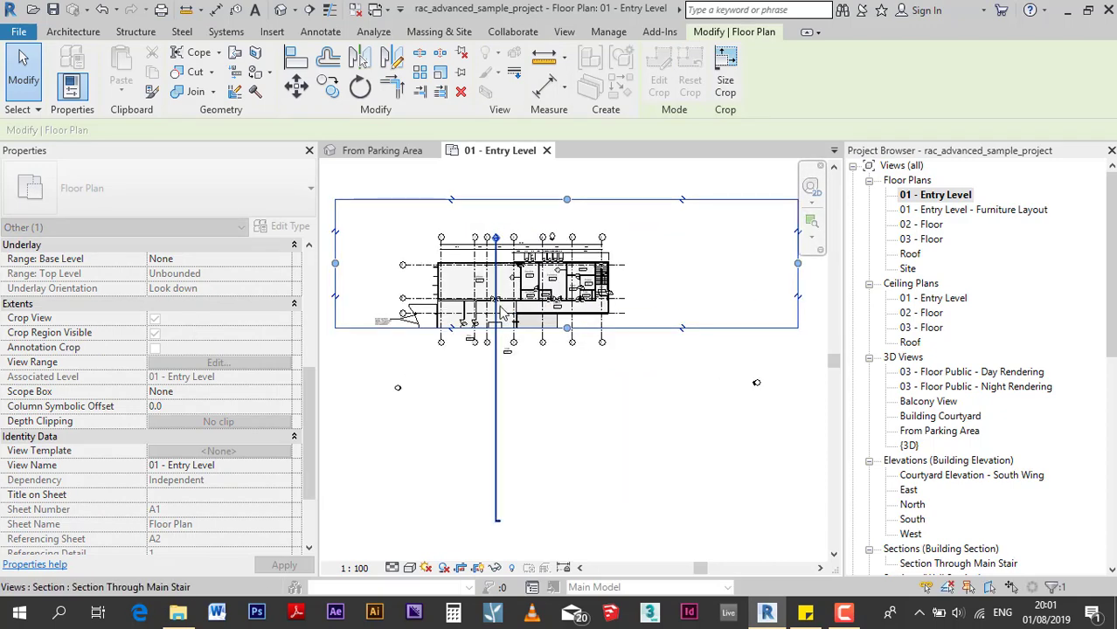
middle_drag(503, 312, 637, 320)
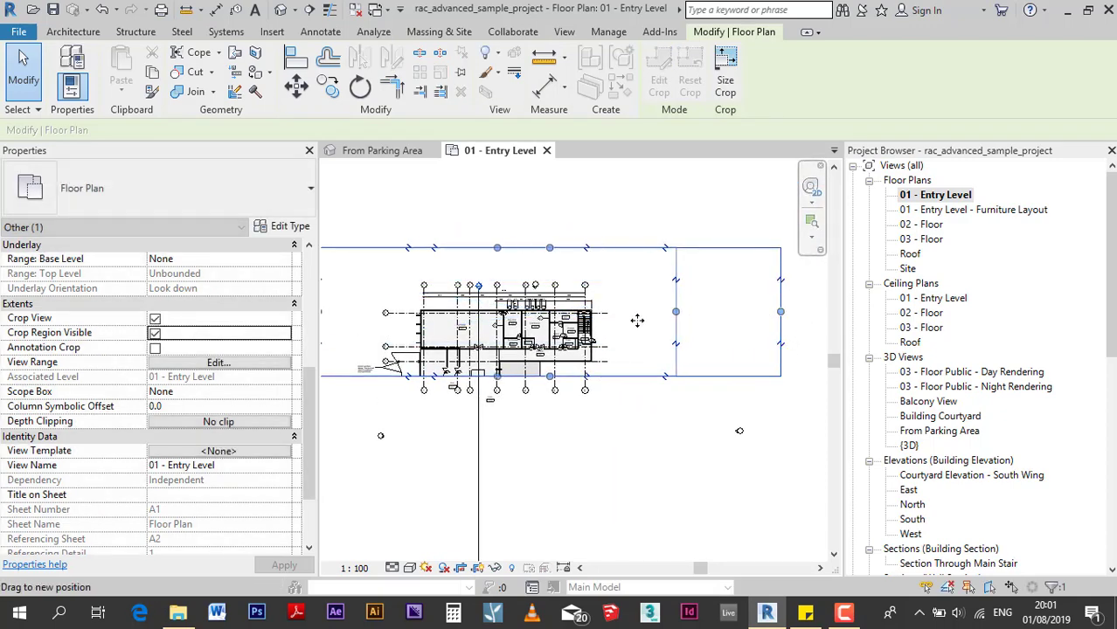
mouse_move(637, 321)
mouse_down()
mouse_move(603, 279)
mouse_move(612, 289)
mouse_up()
scroll(612, 288, down, 1)
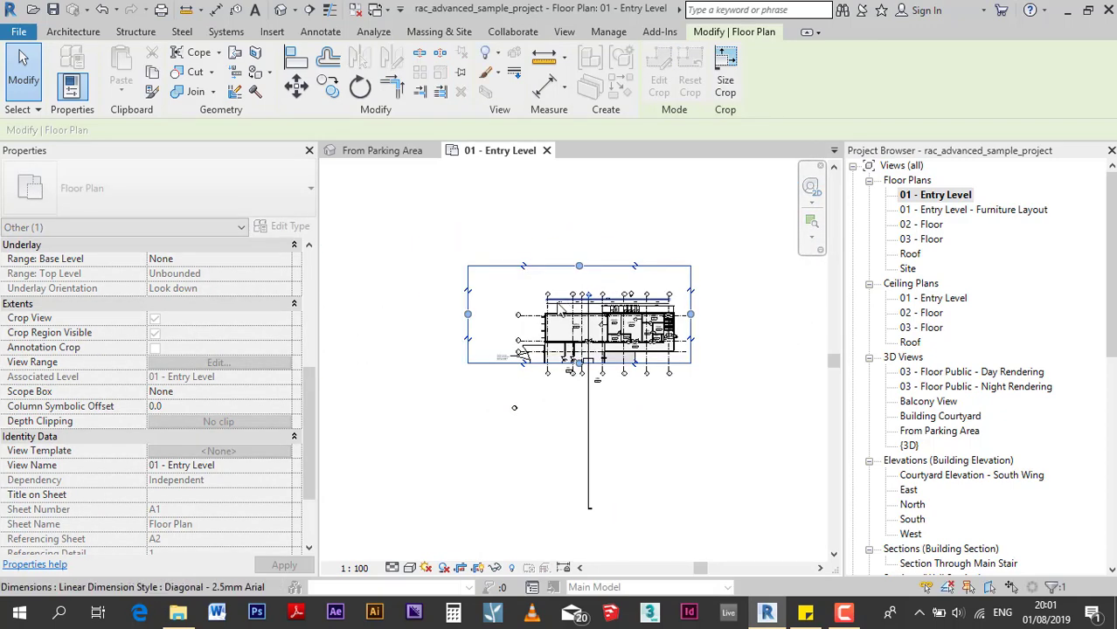
mouse_move(501, 315)
mouse_down()
mouse_move(597, 261)
mouse_move(587, 282)
mouse_up()
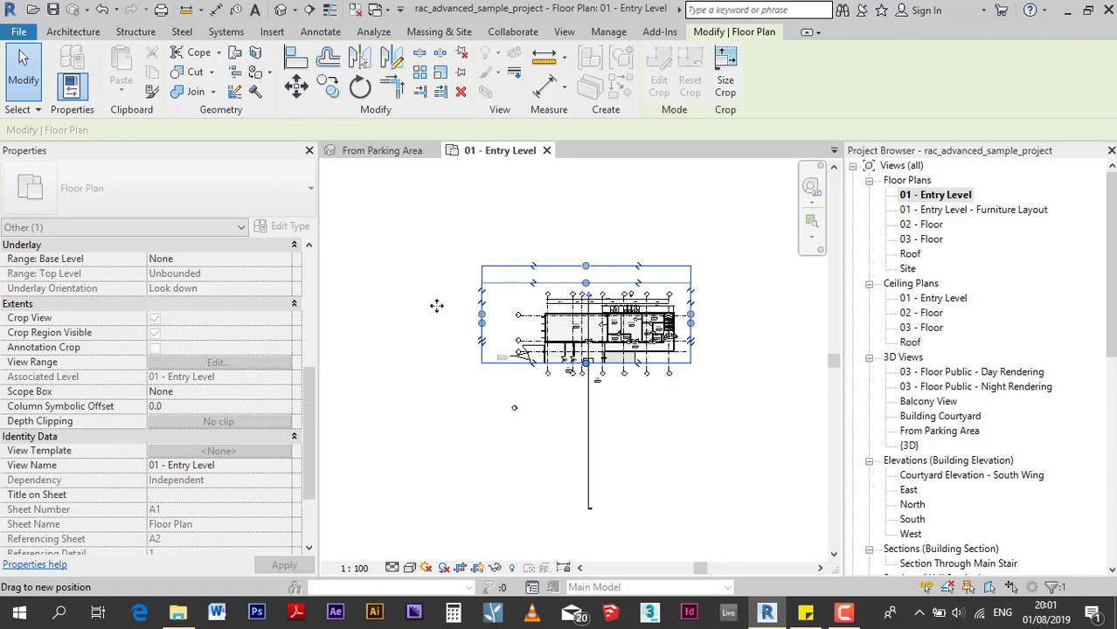
click(436, 305)
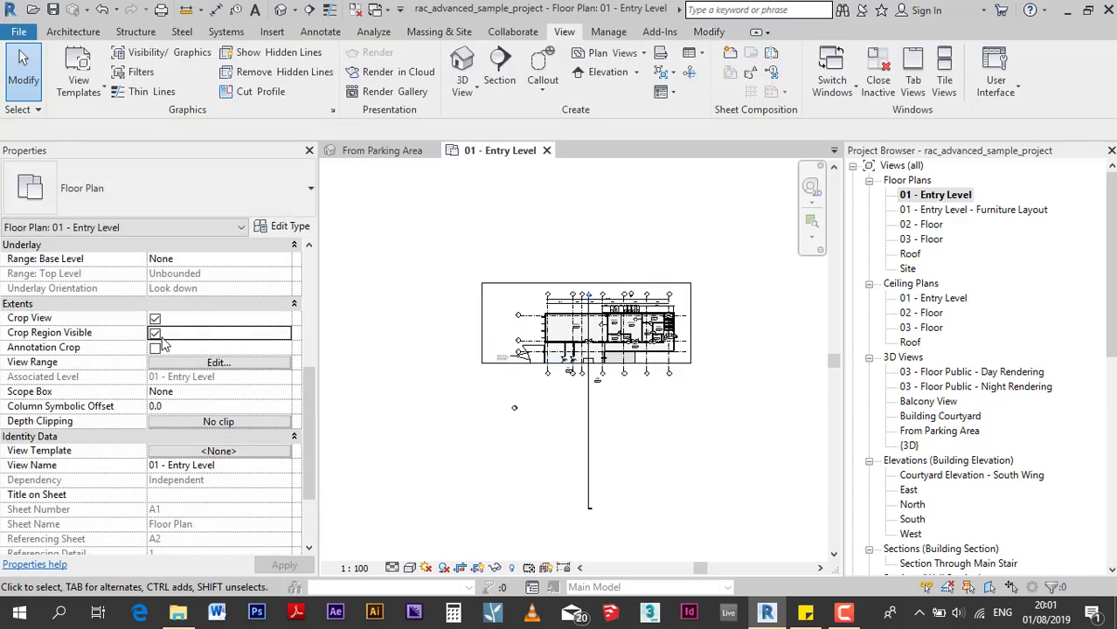
click(155, 333)
scroll(529, 330, up, 1)
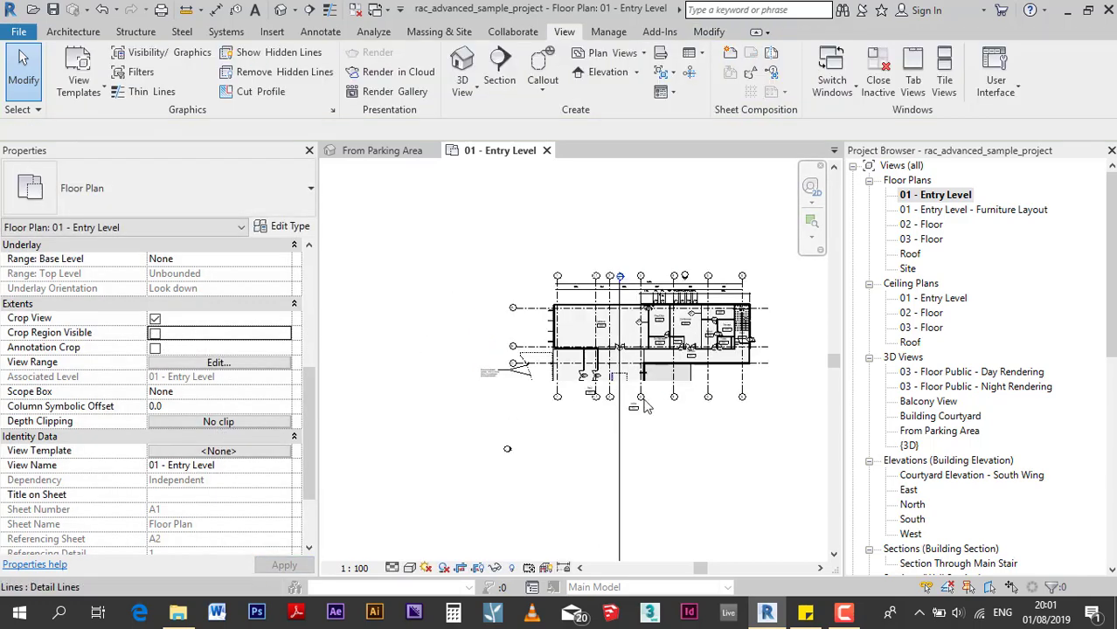
scroll(822, 201, up, 1)
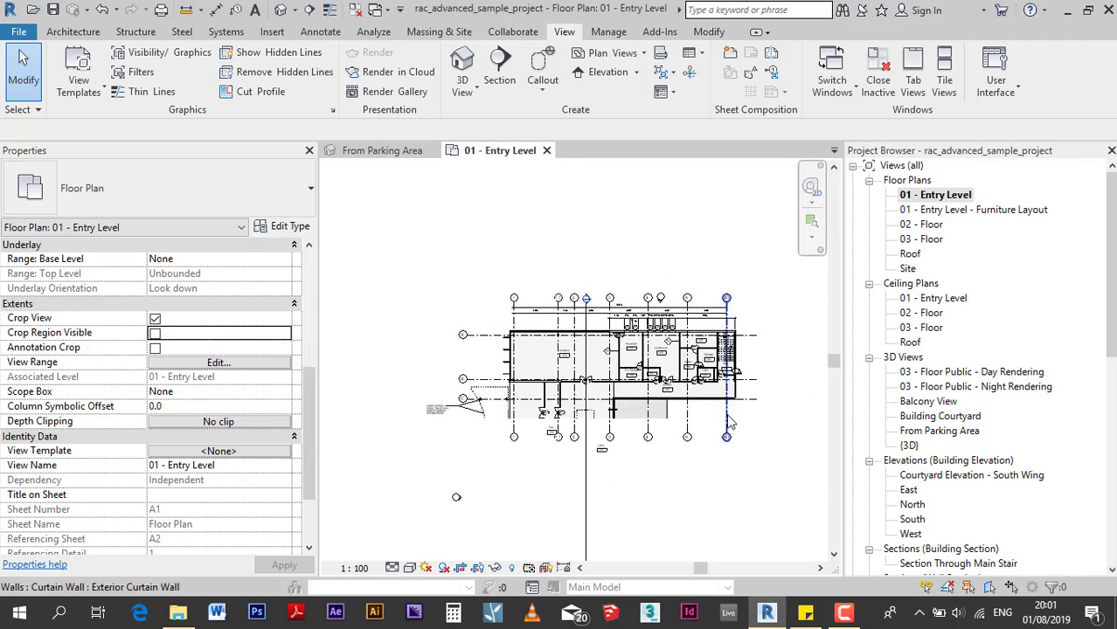
scroll(695, 440, up, 1)
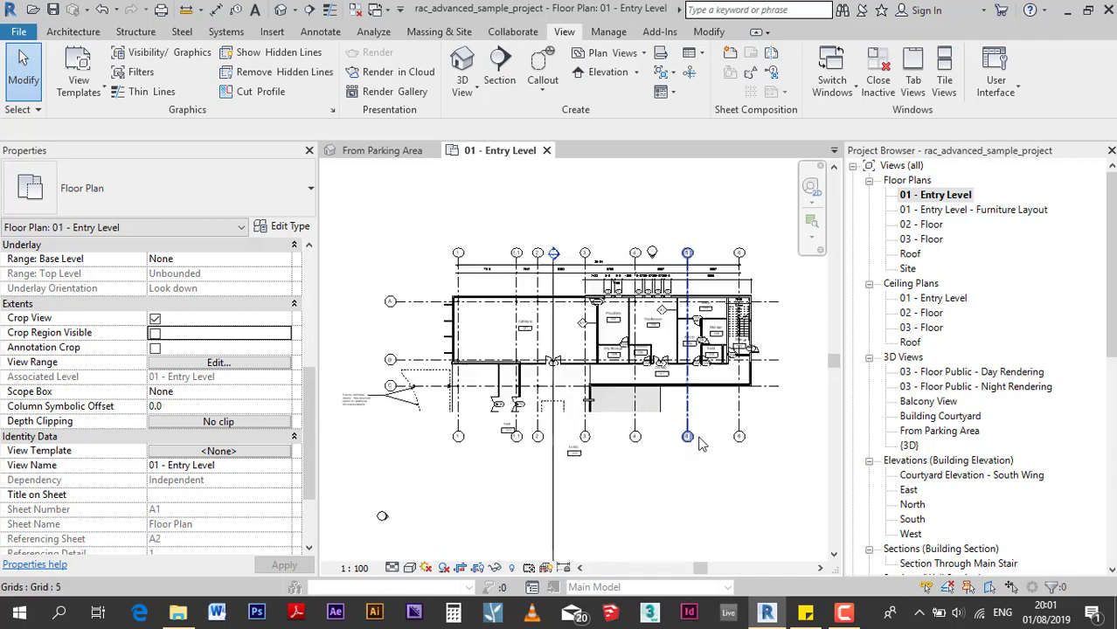
scroll(699, 443, up, 1)
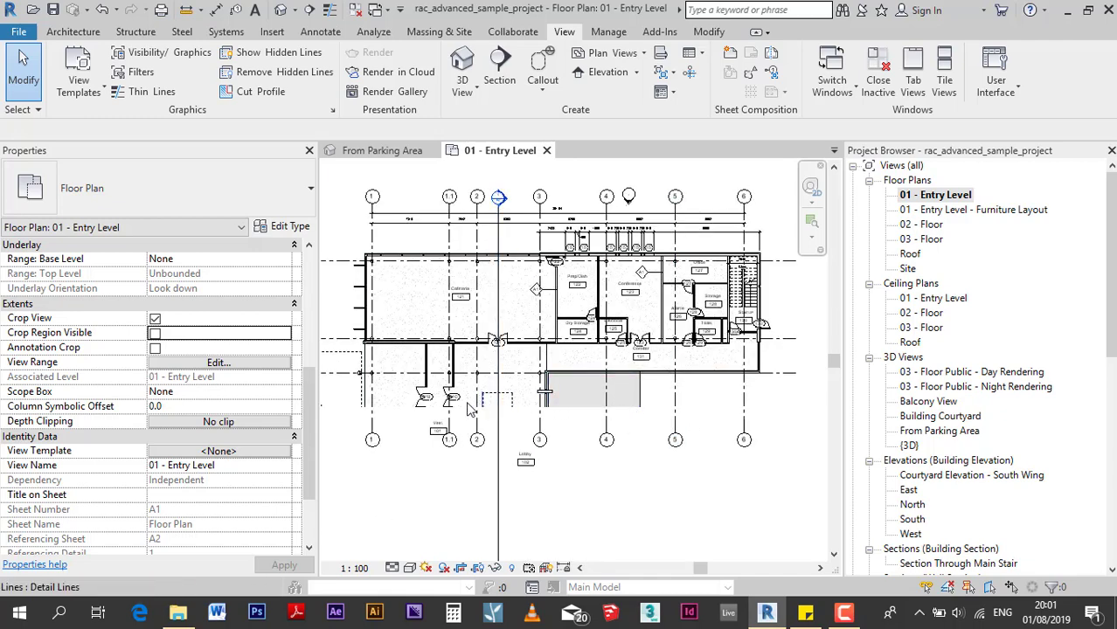
scroll(414, 417, up, 1)
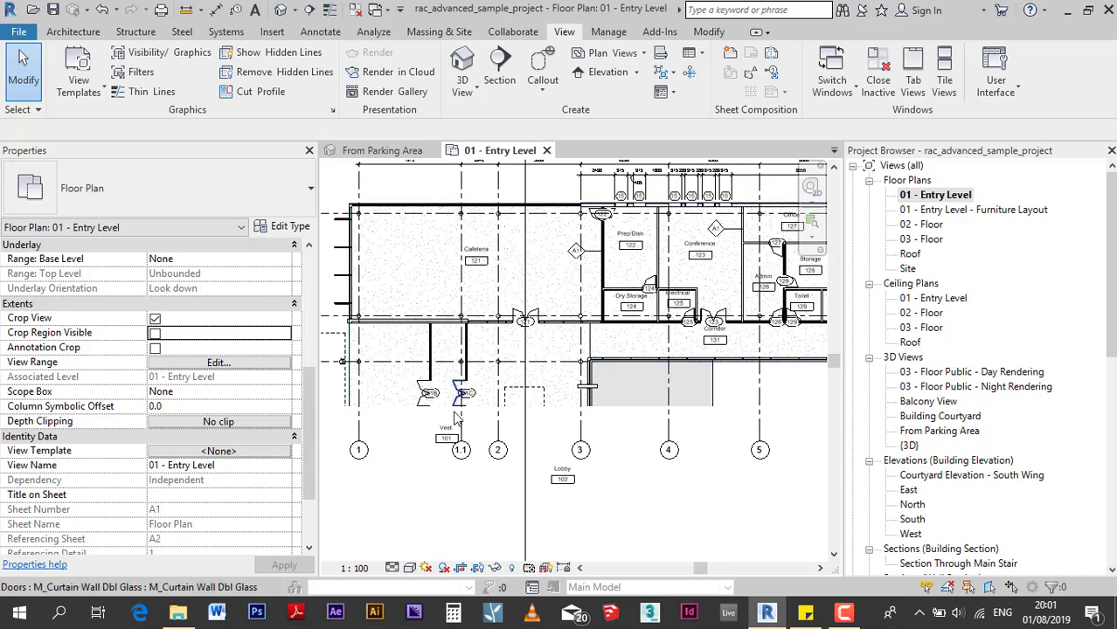
scroll(419, 417, down, 1)
scroll(425, 417, down, 1)
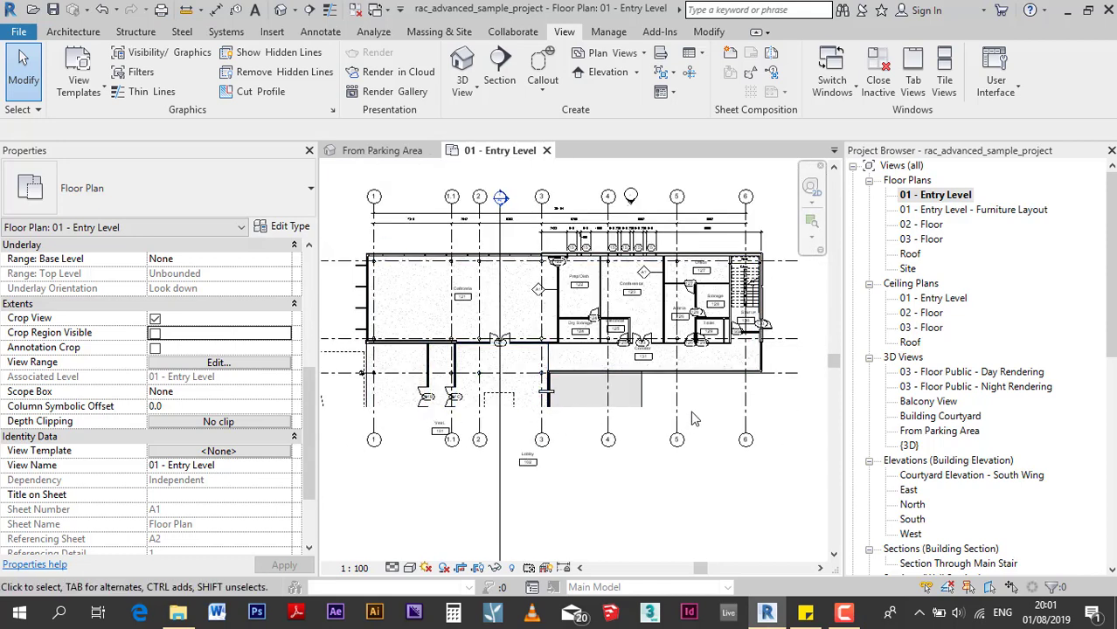
Show the crop region again, extend its bottom edge downward, then turn Crop View off
click(155, 333)
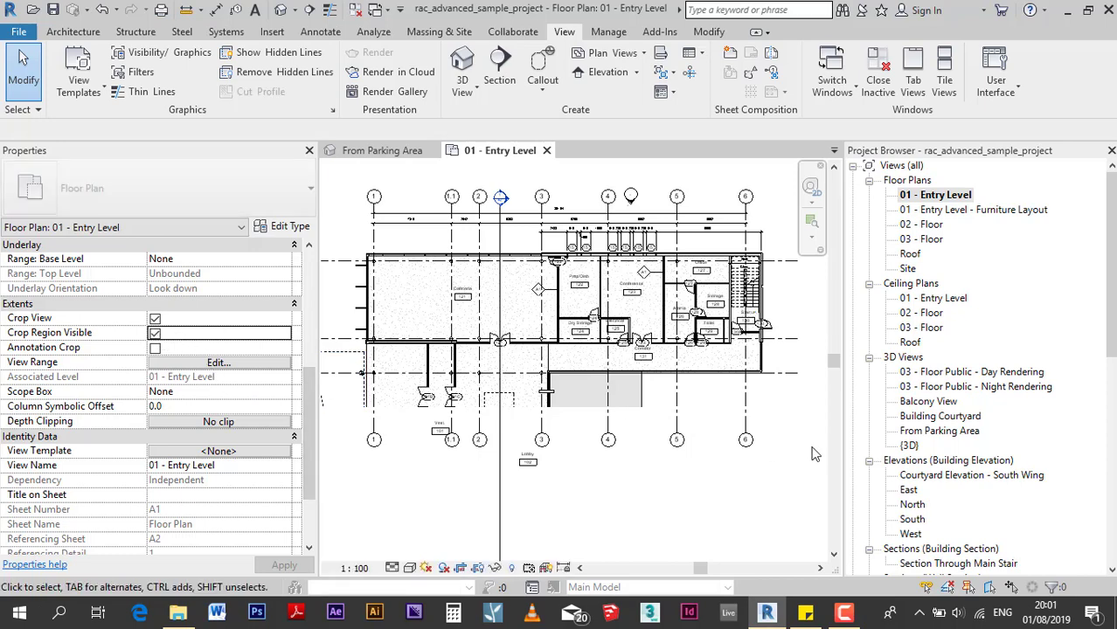
click(492, 401)
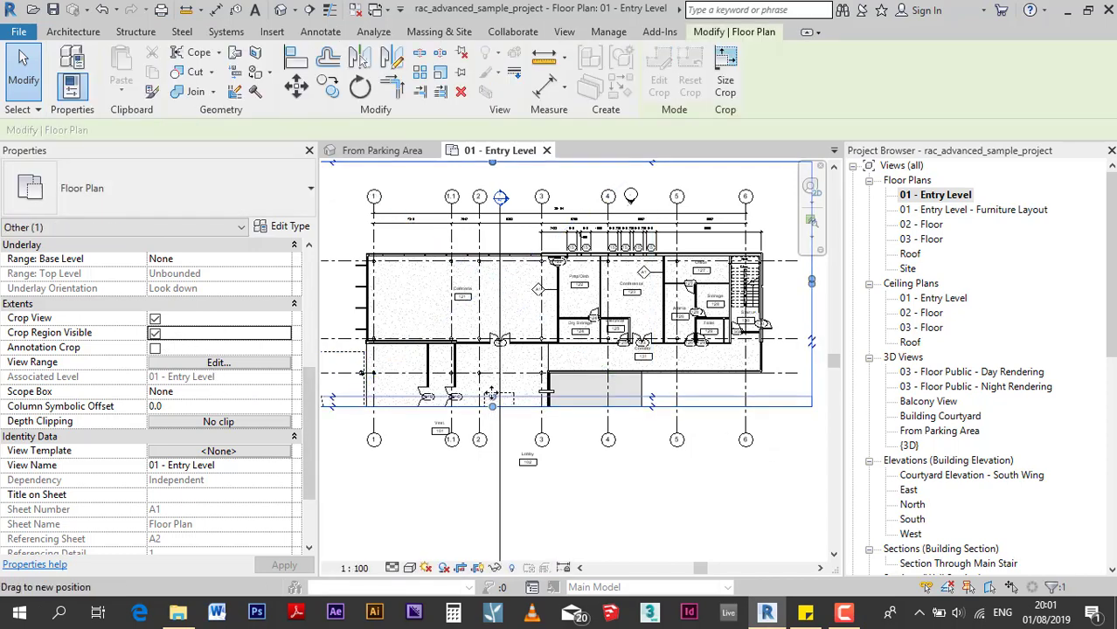
mouse_move(492, 395)
mouse_down()
mouse_move(622, 474)
mouse_move(612, 472)
mouse_up()
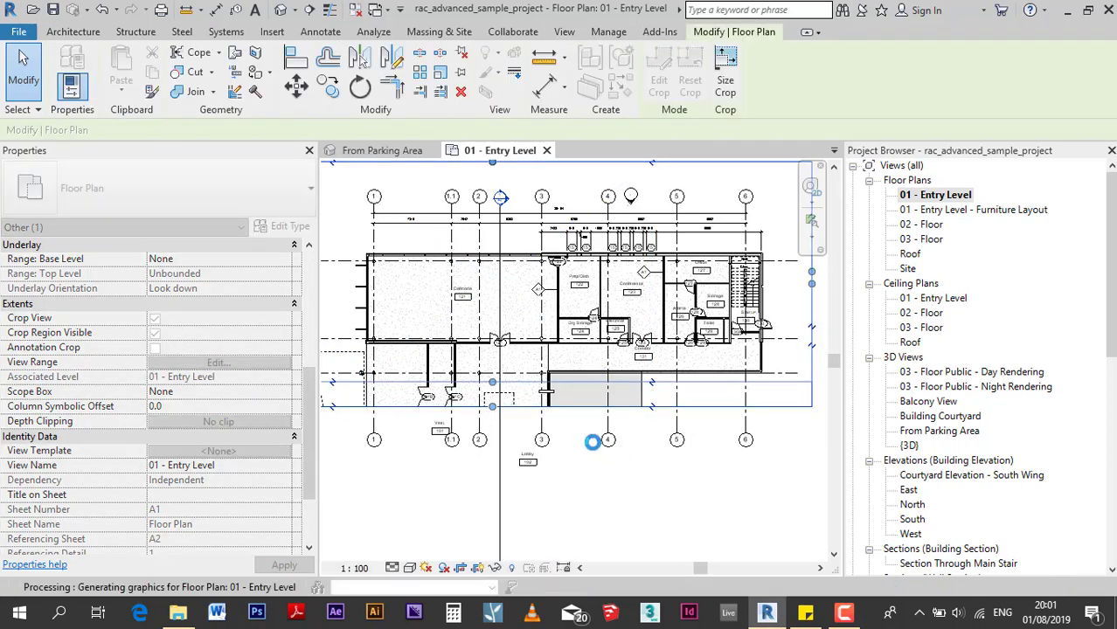
drag(492, 395, 508, 455)
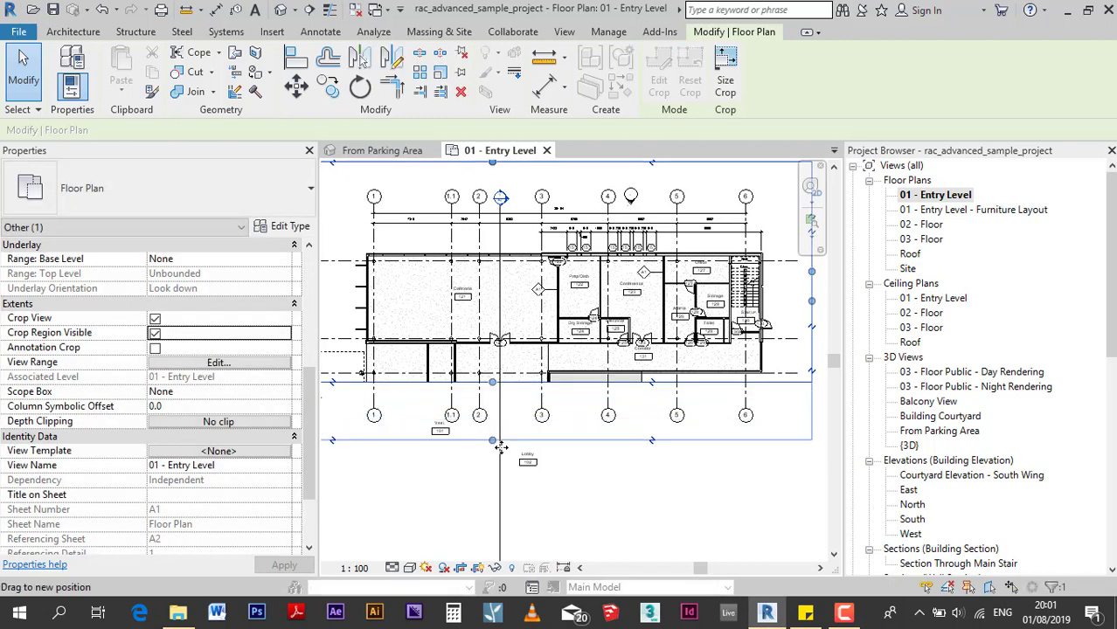
drag(587, 461, 587, 461)
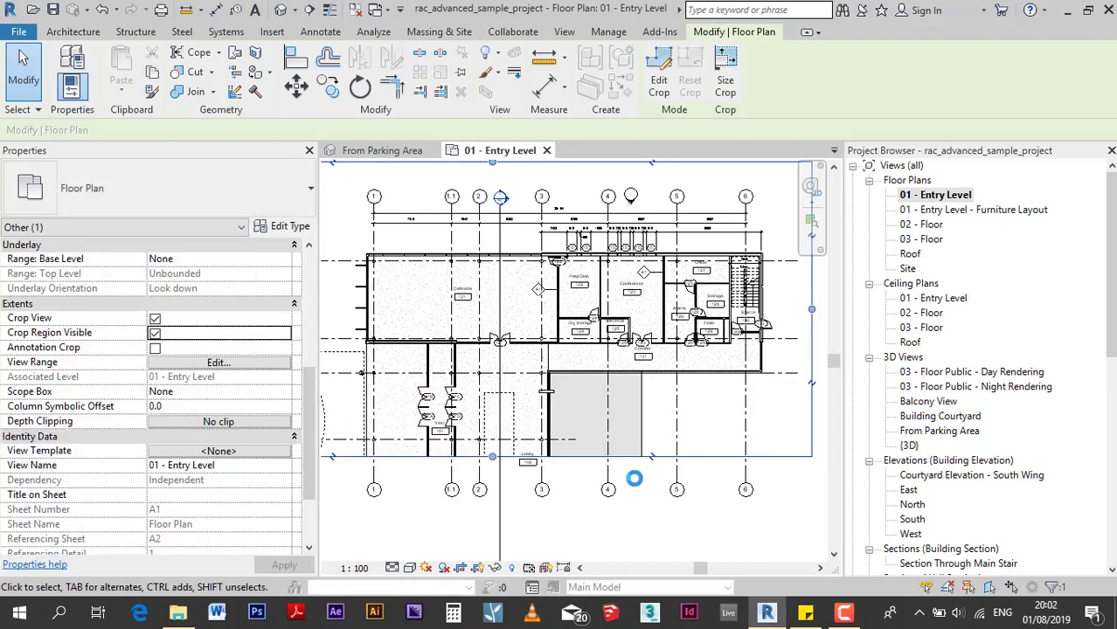
scroll(577, 412, down, 2)
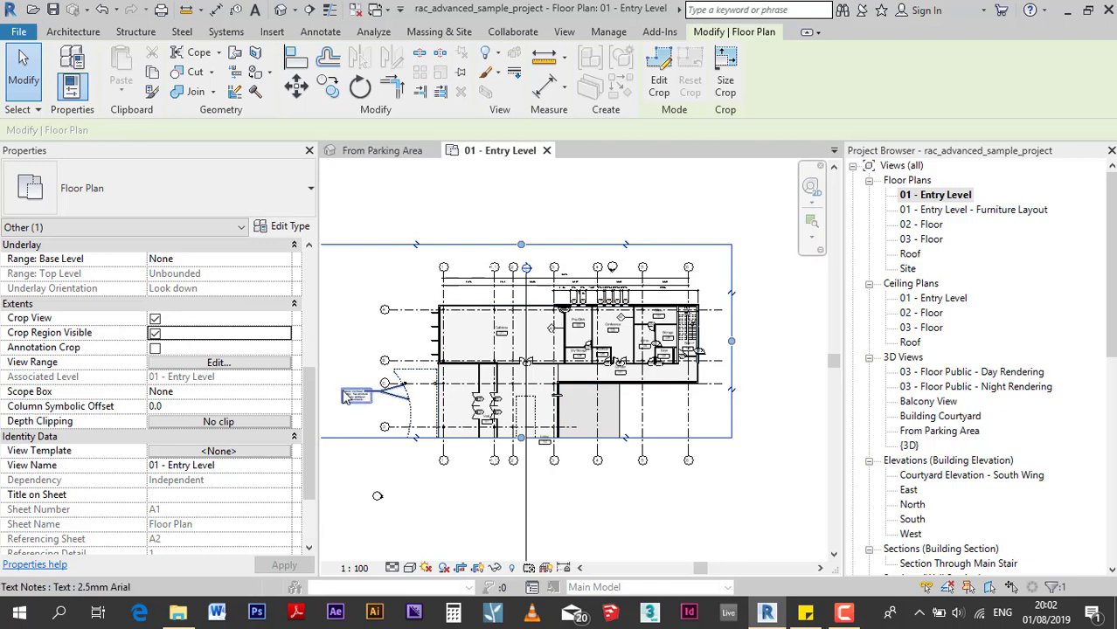
click(156, 319)
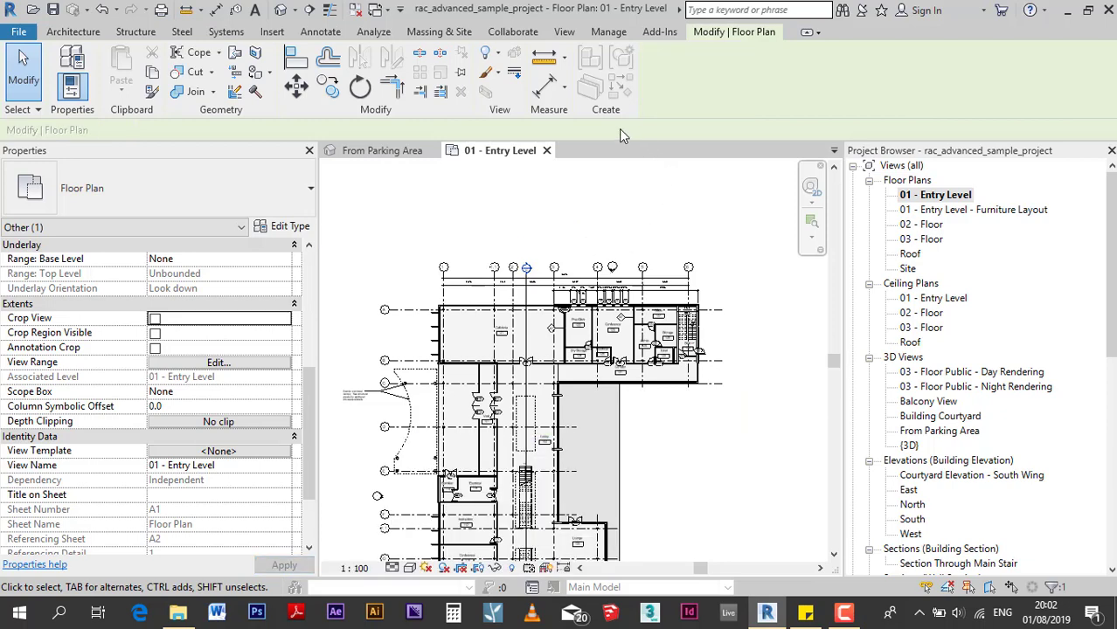
Draw Scope Box 1 from the View tab around the building's upper wing
click(564, 32)
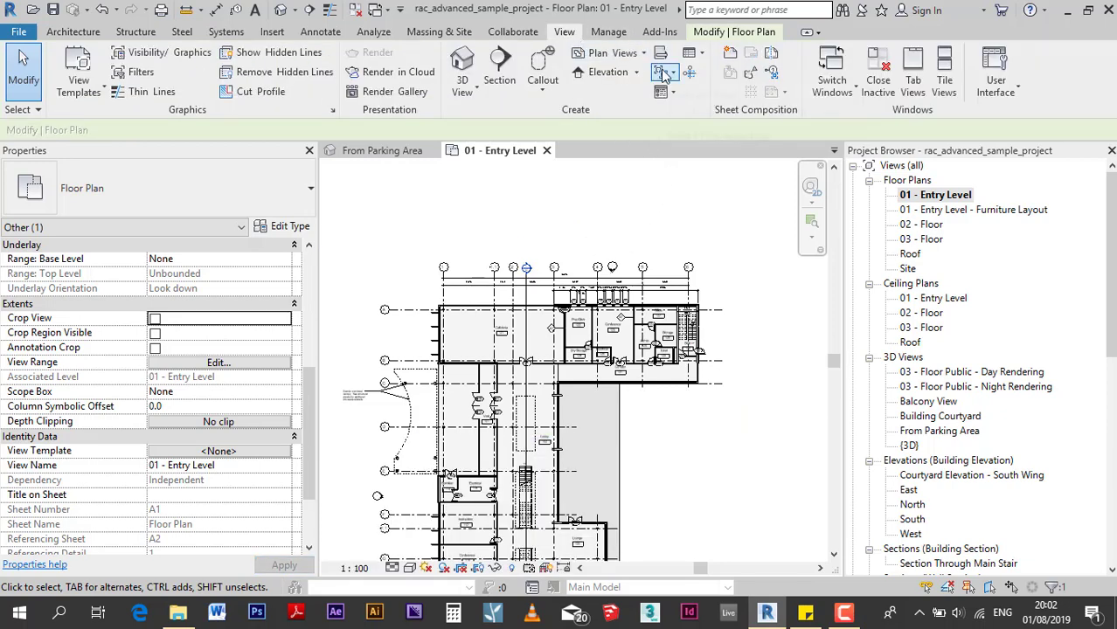
click(689, 74)
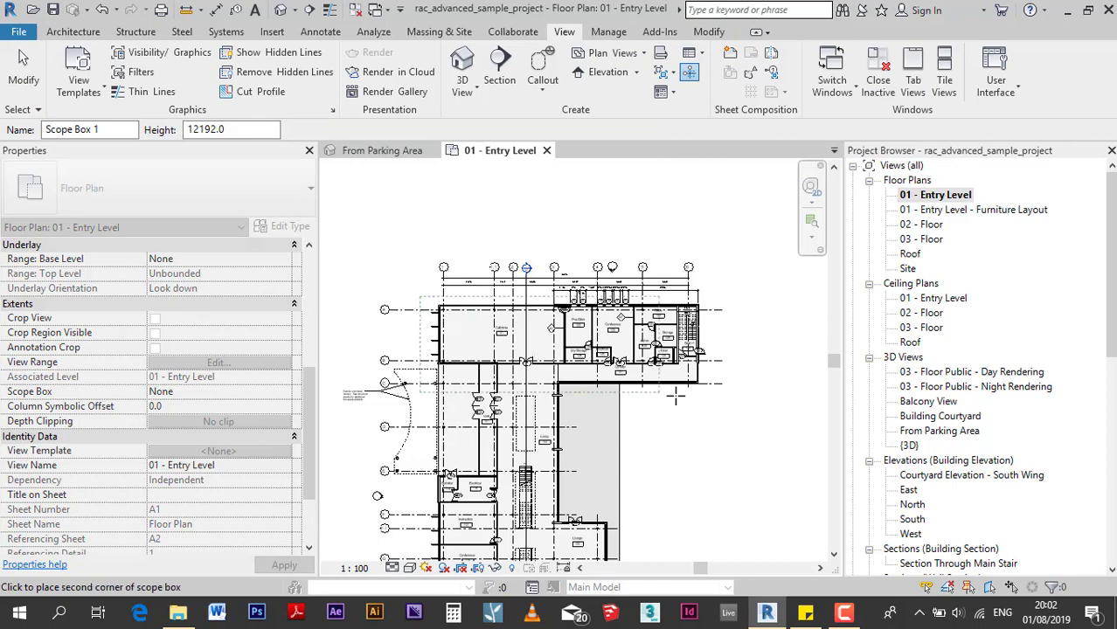
click(716, 385)
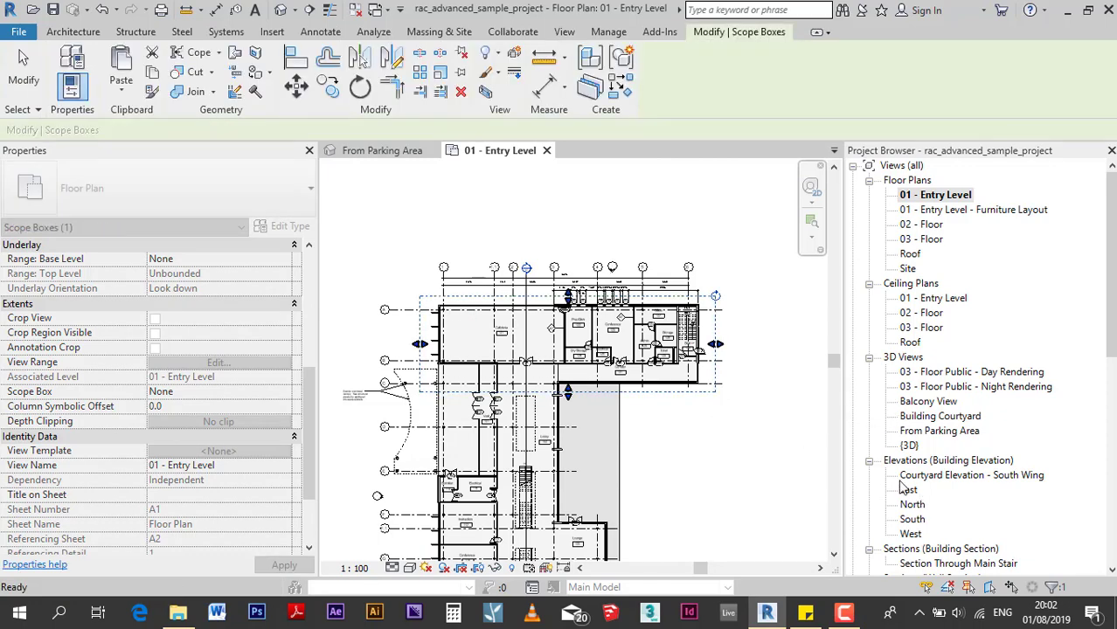
Turn on Crop View for 01 - Entry Level, set Scope Box to Scope Box 1, and hide the crop region
click(341, 315)
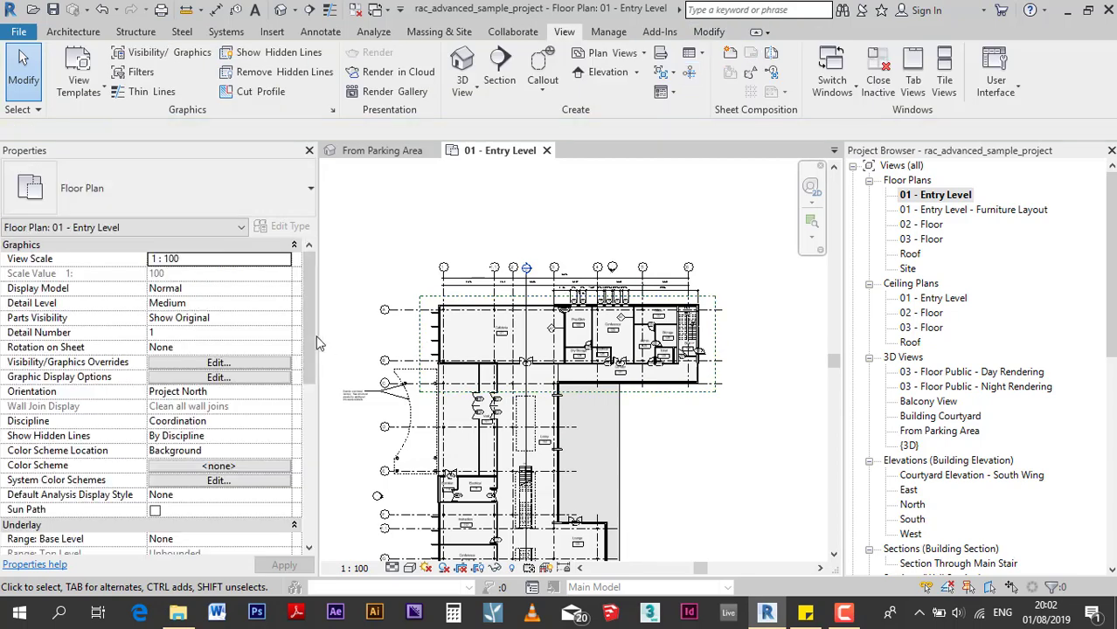
drag(310, 319, 304, 417)
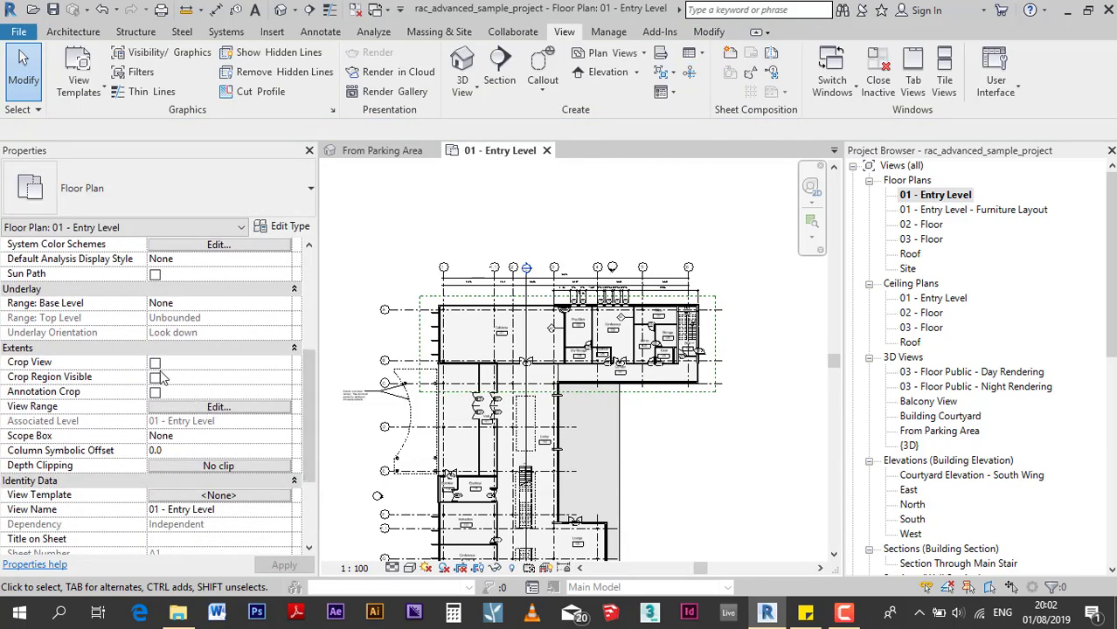
click(154, 363)
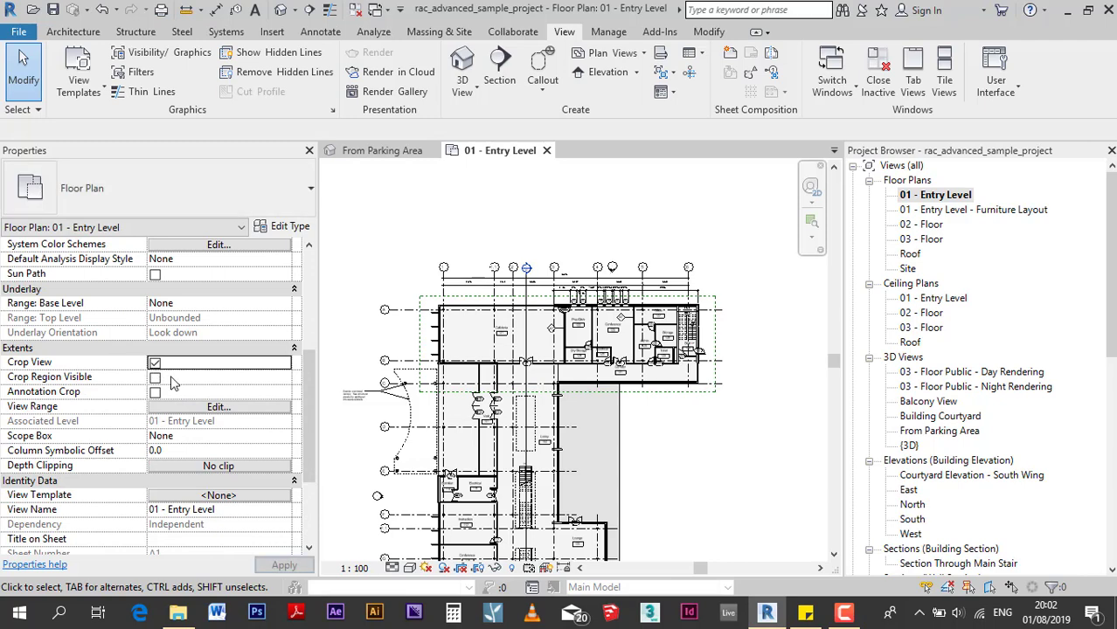
click(285, 437)
click(229, 463)
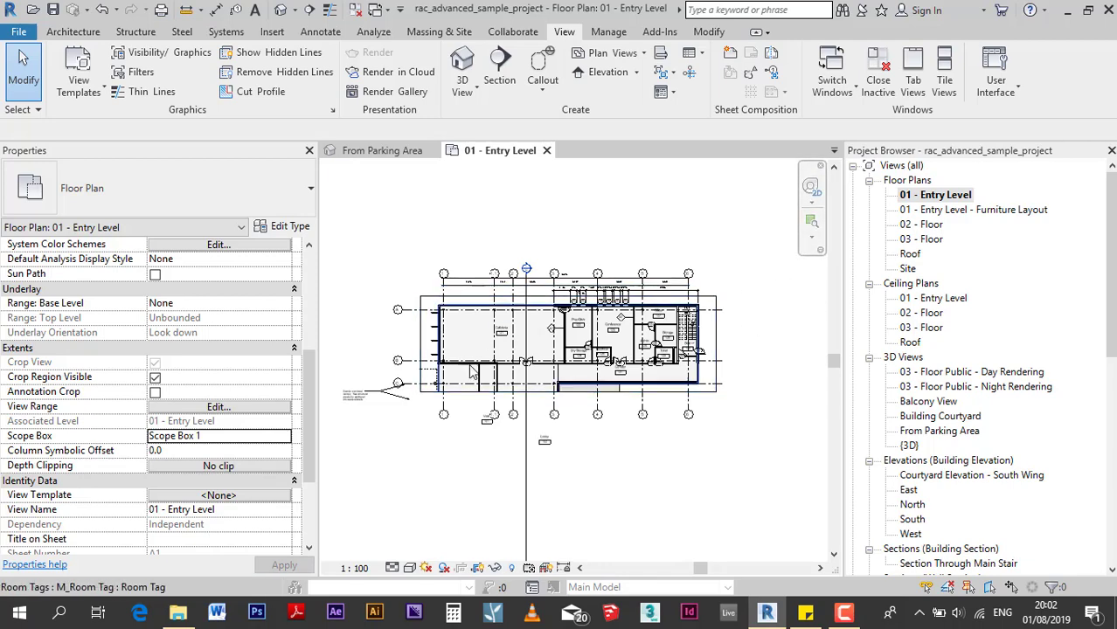
click(155, 378)
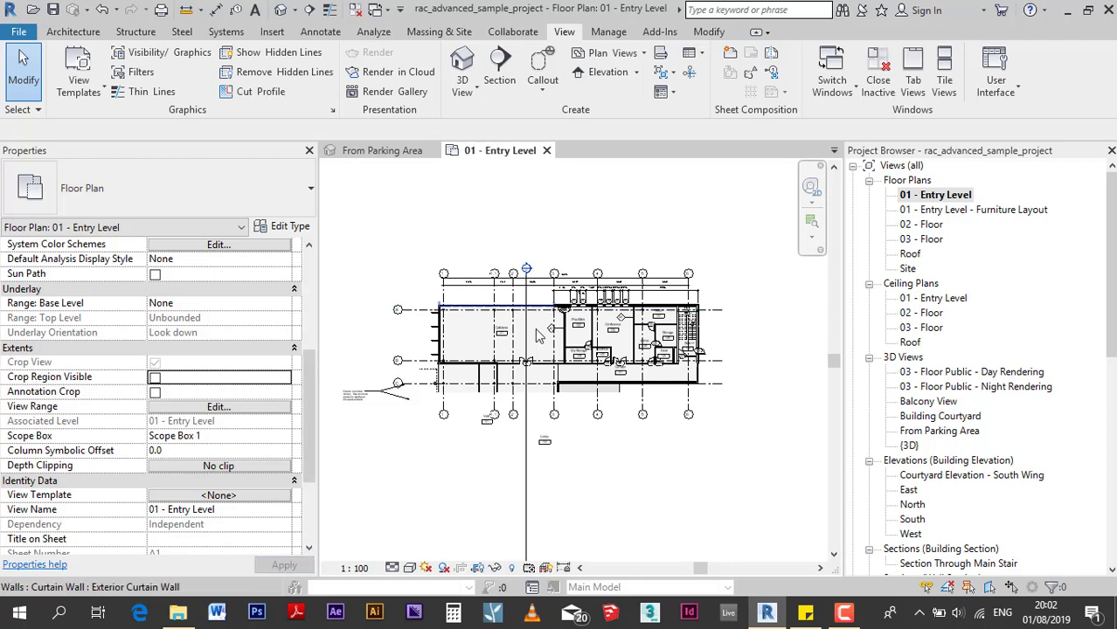
Reposition the cropped plan and make sure the crop region outline is hidden
scroll(635, 413, up, 1)
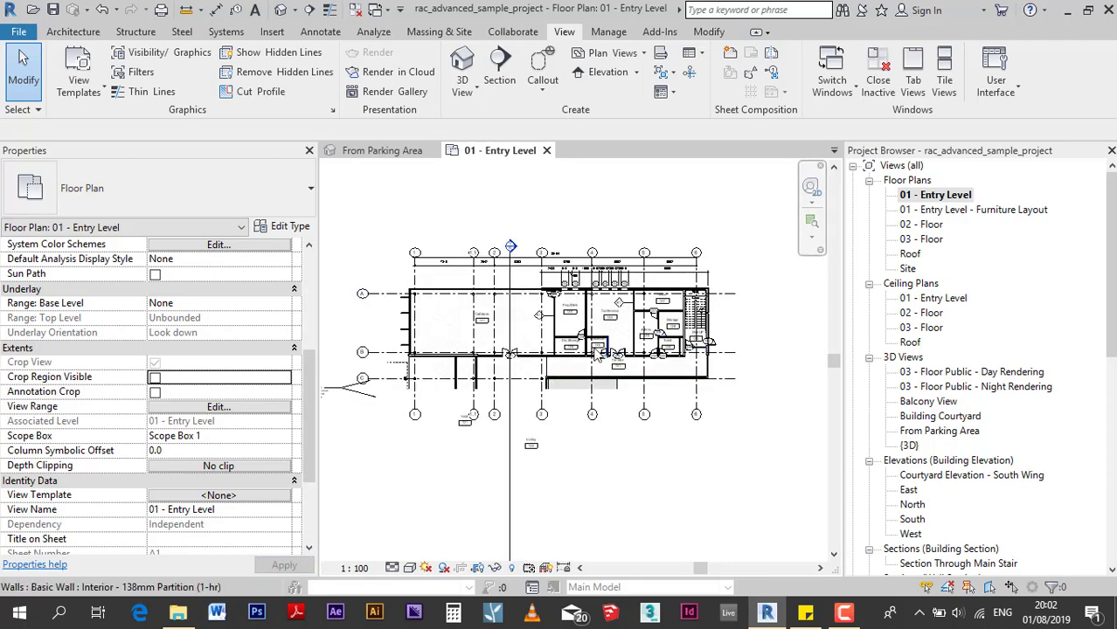
middle_drag(599, 352, 644, 354)
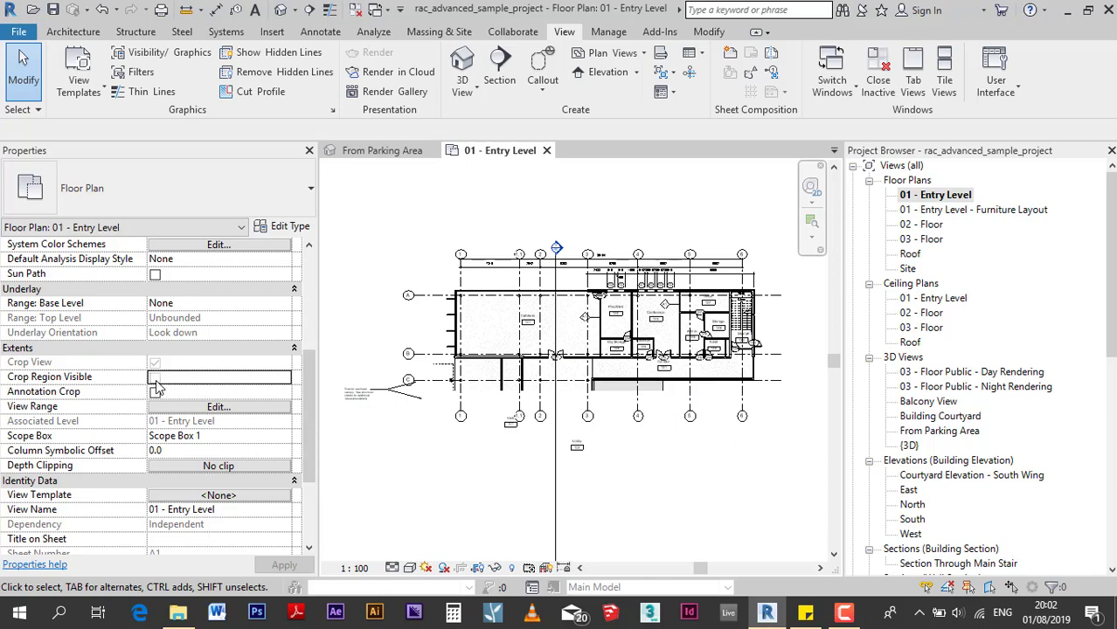
click(433, 330)
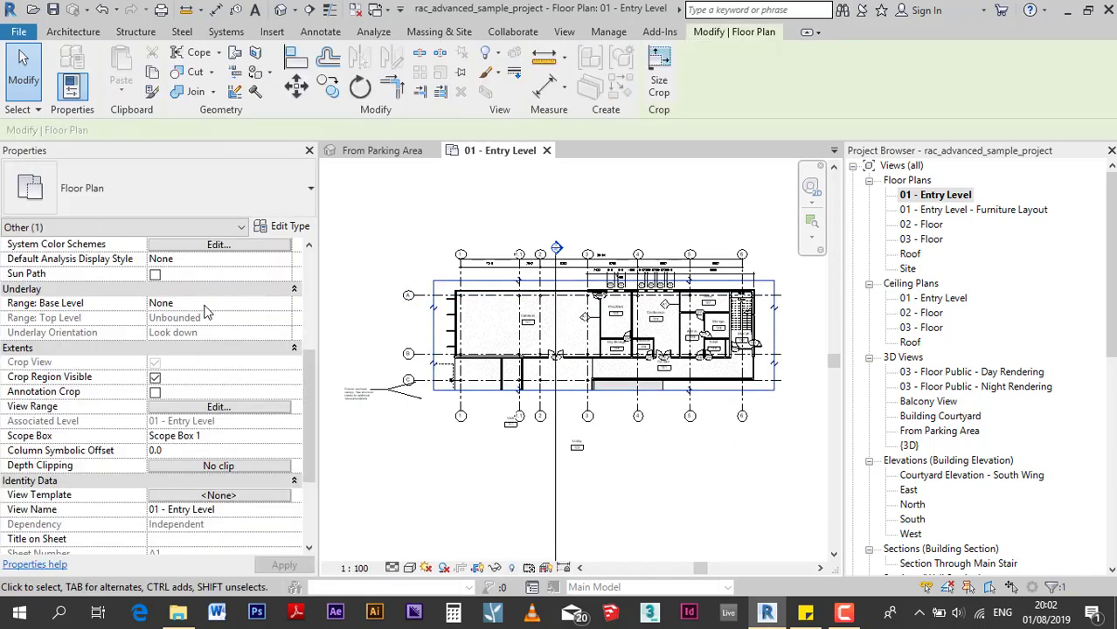
middle_drag(418, 299, 398, 365)
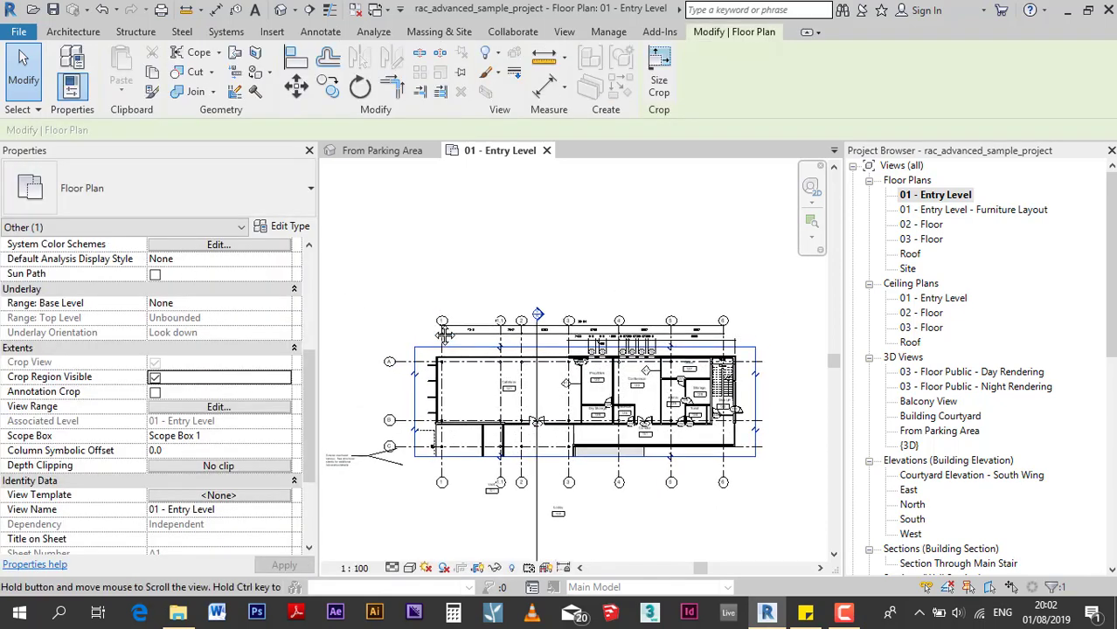
key(Escape)
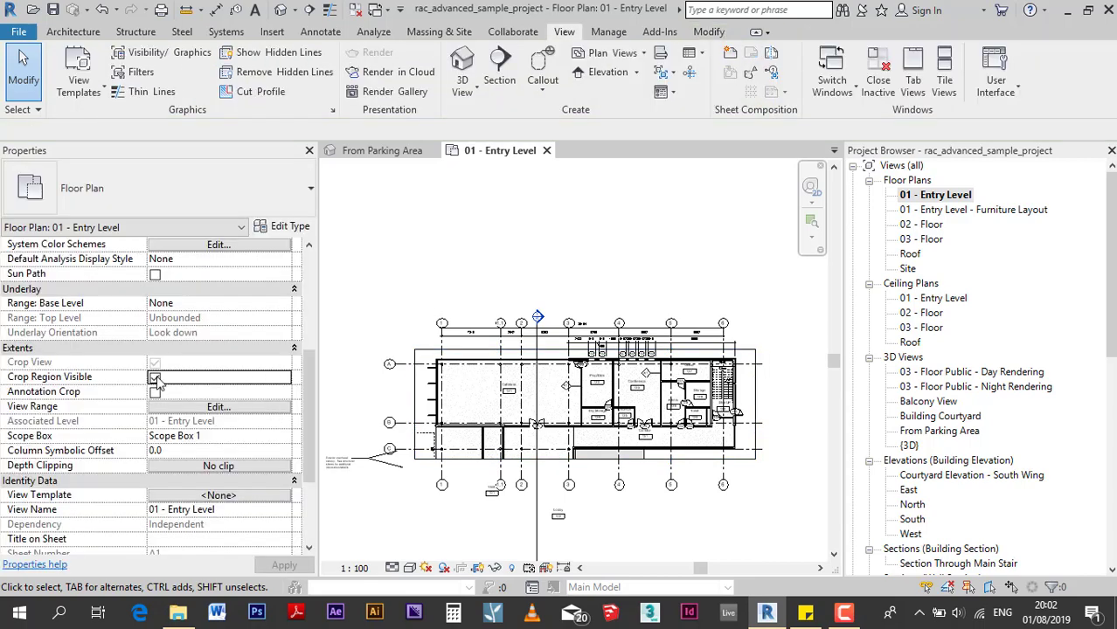
click(156, 379)
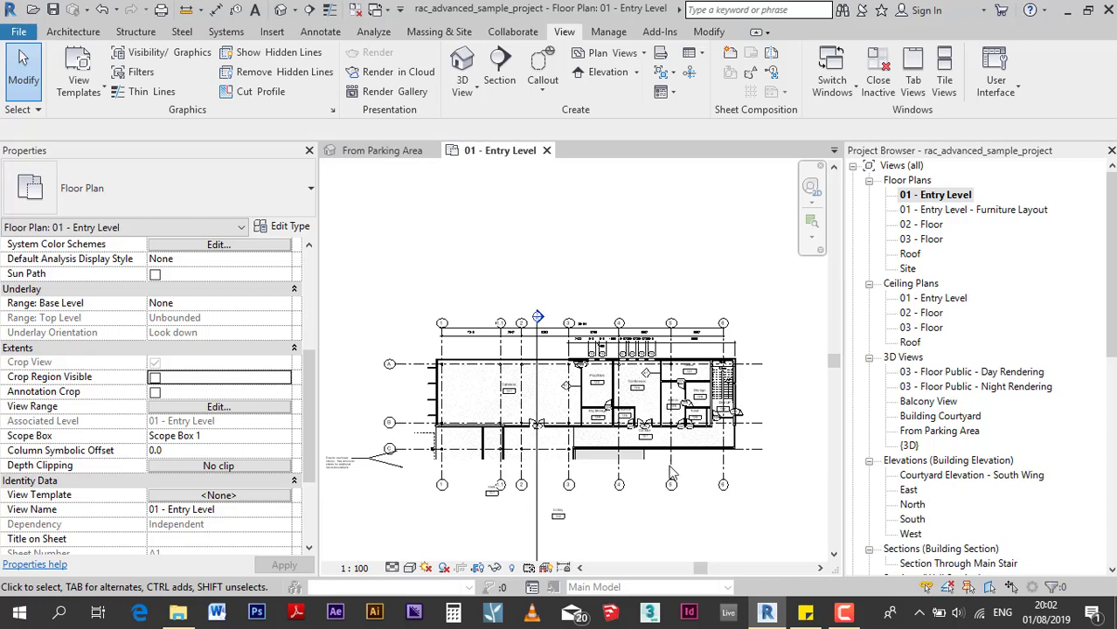
click(935, 210)
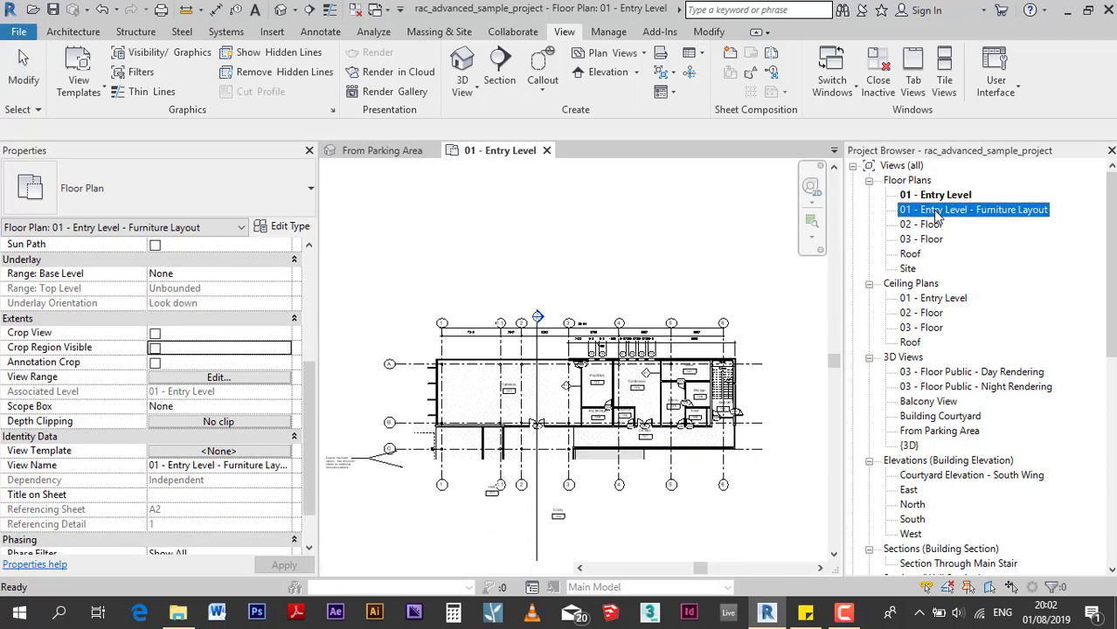
Open 01 - Entry Level - Furniture Layout, enable Crop View, assign Scope Box 1, and hide the crop region
double_click(935, 217)
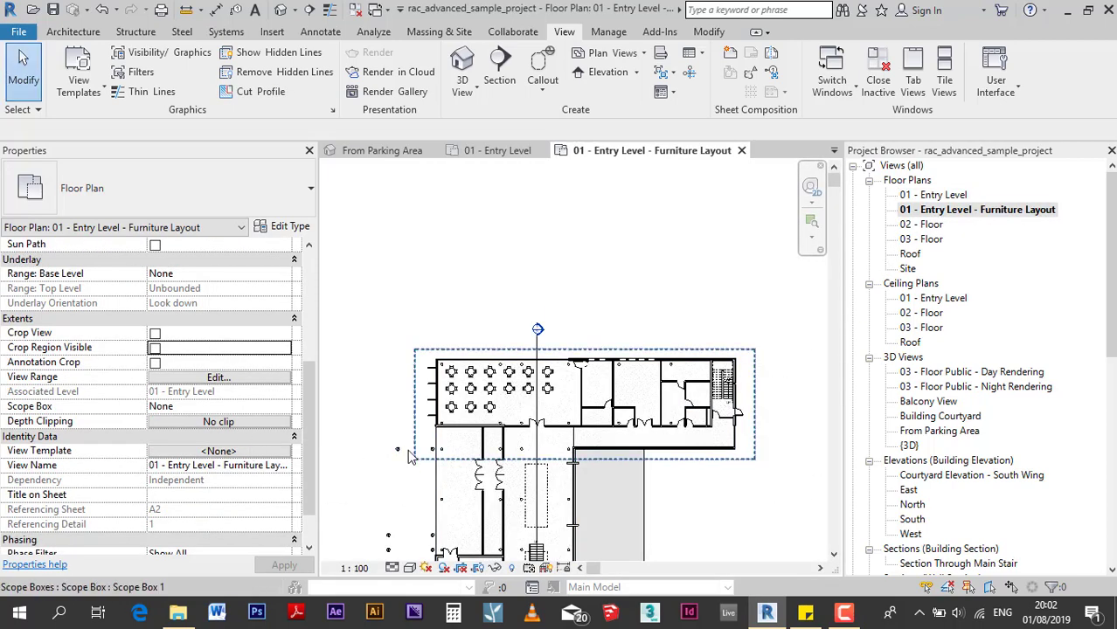
click(156, 334)
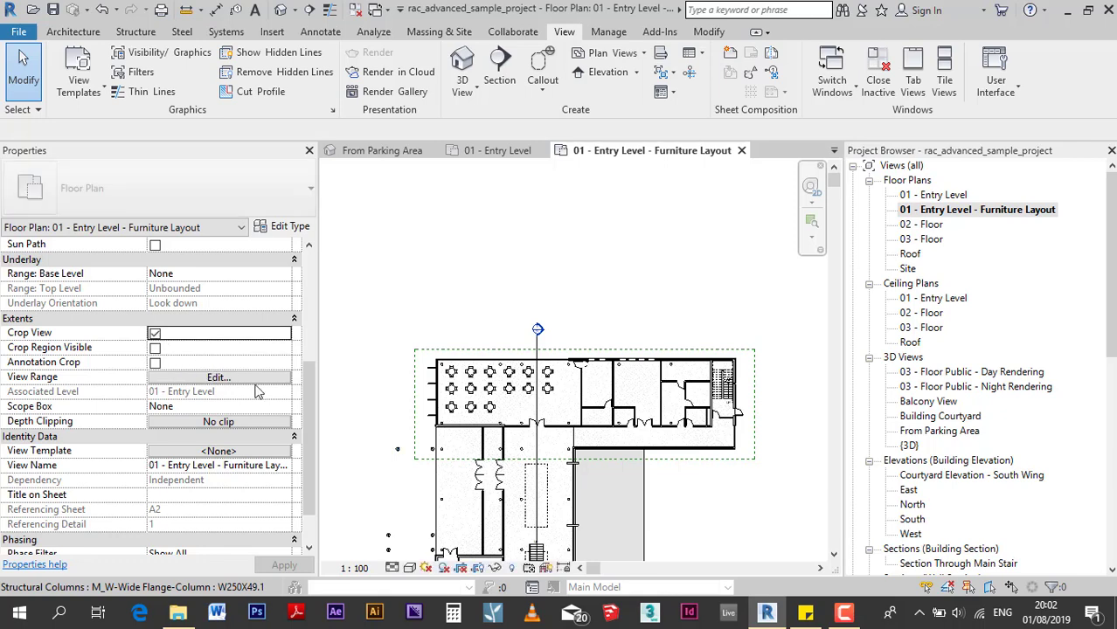
click(291, 411)
click(284, 409)
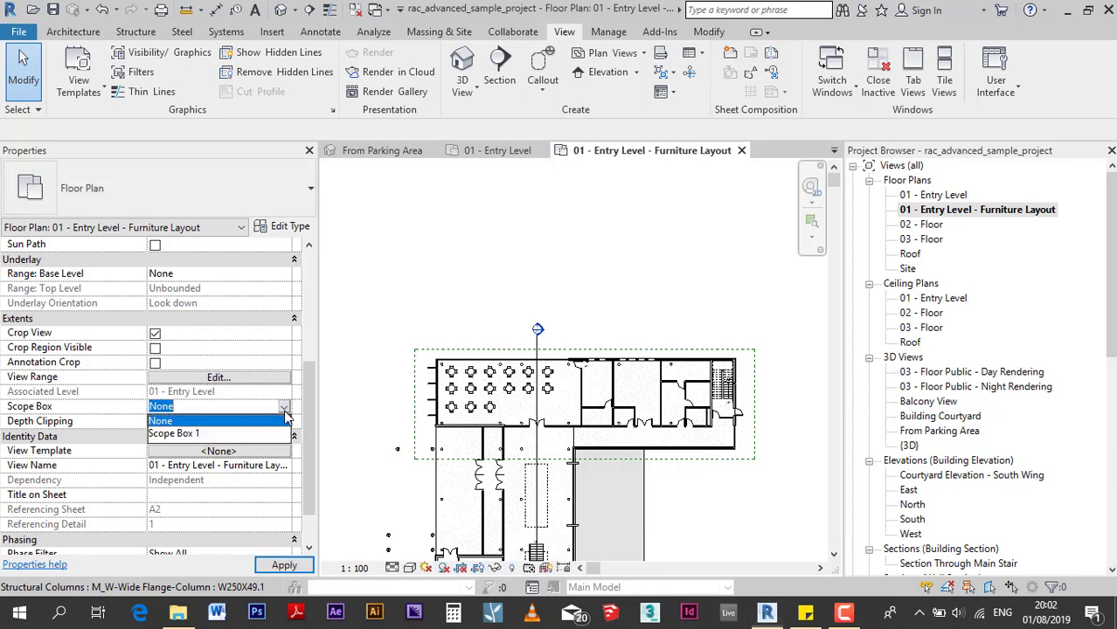
click(232, 434)
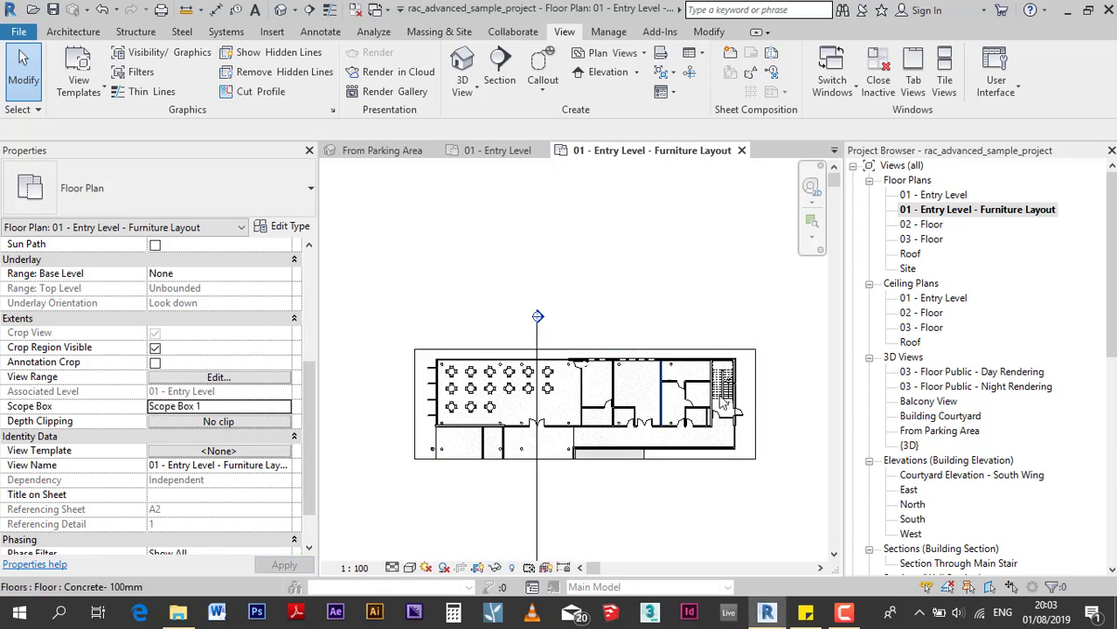
click(155, 348)
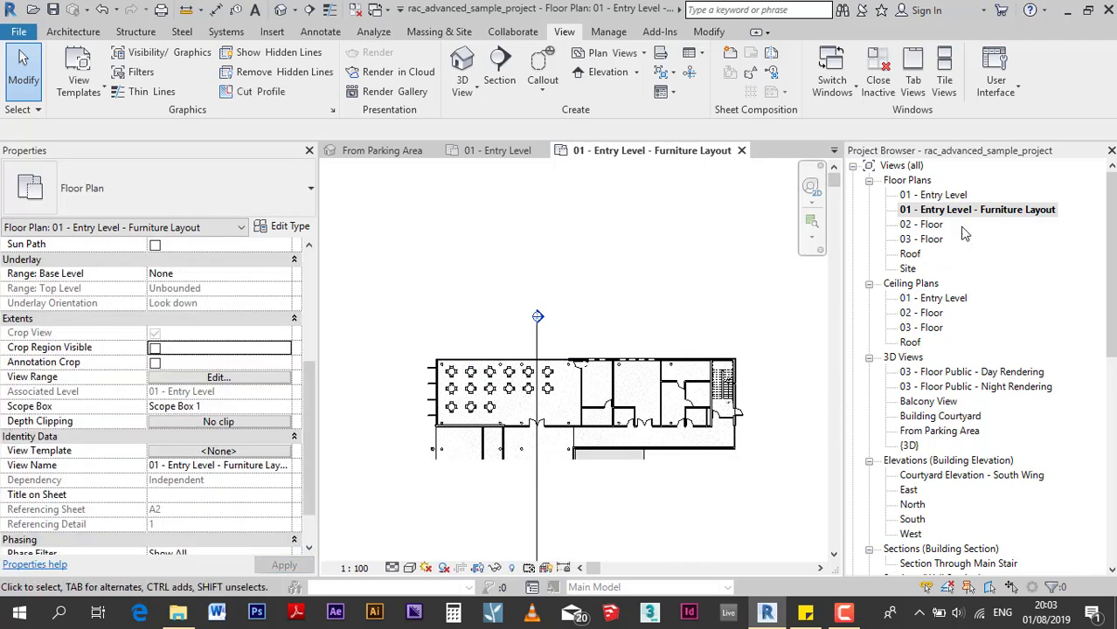
click(932, 224)
double_click(932, 224)
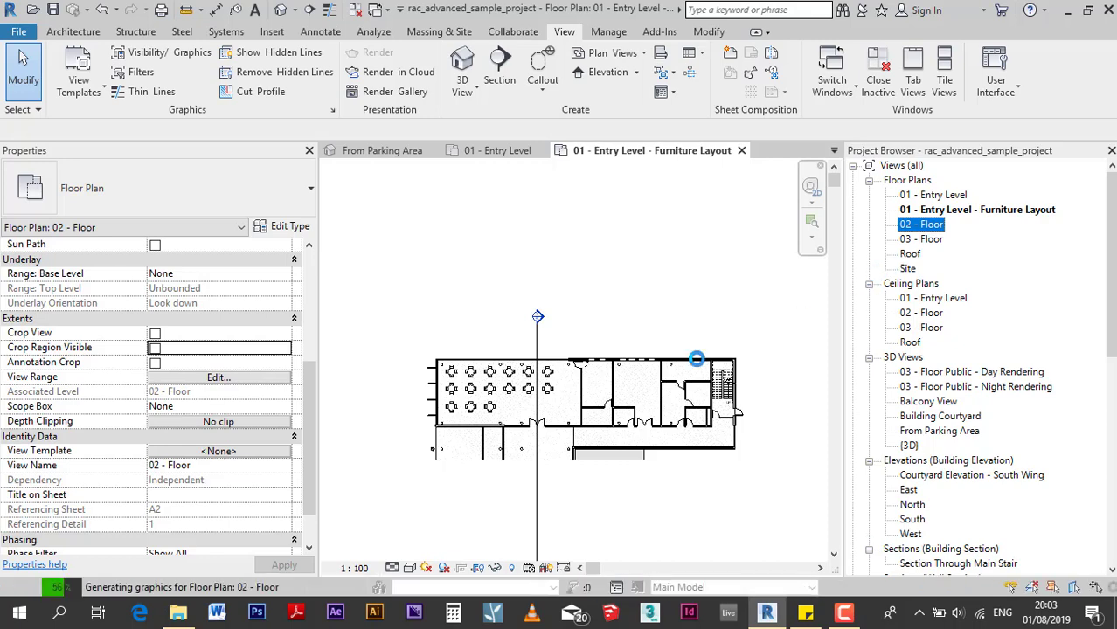
Set the 02 - Floor plan's Scope Box to Scope Box 1 and uncheck Crop Region Visible
click(291, 411)
click(220, 437)
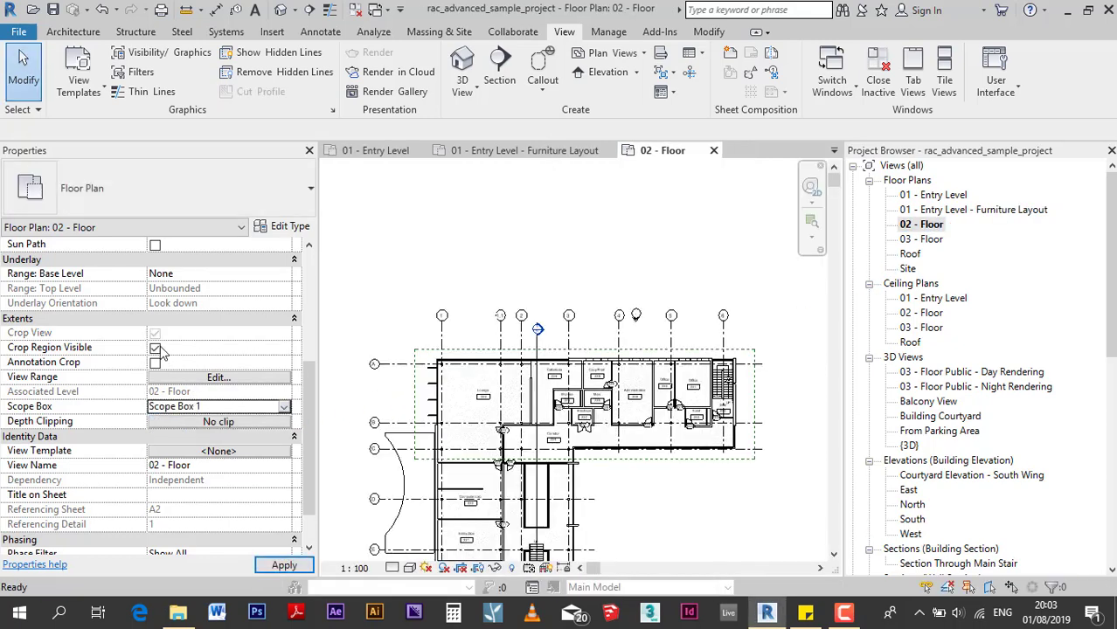
click(217, 344)
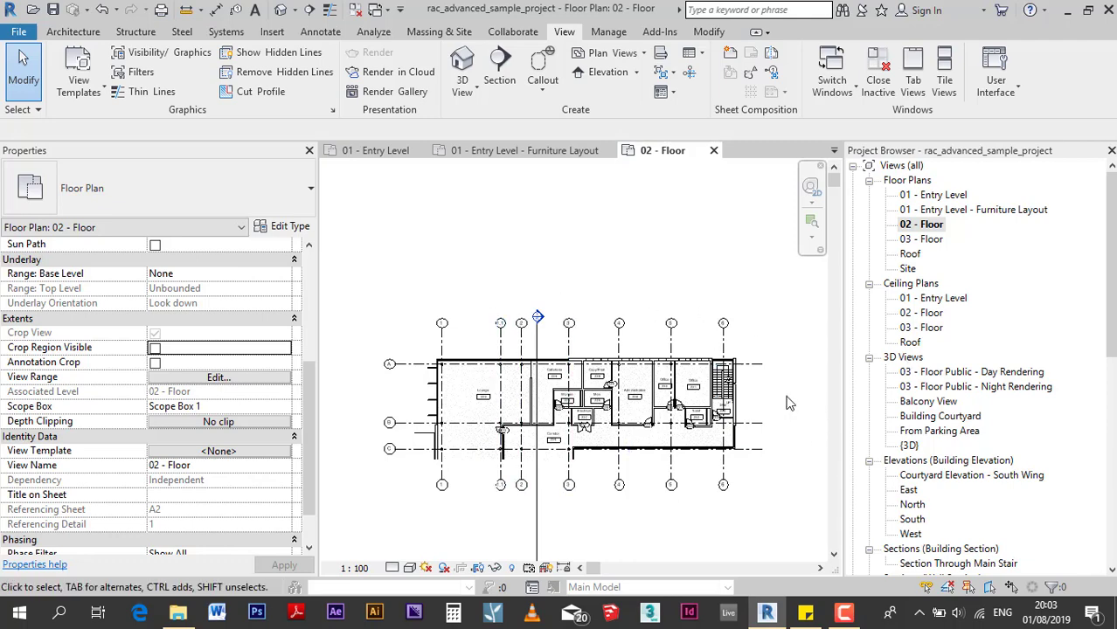
double_click(911, 496)
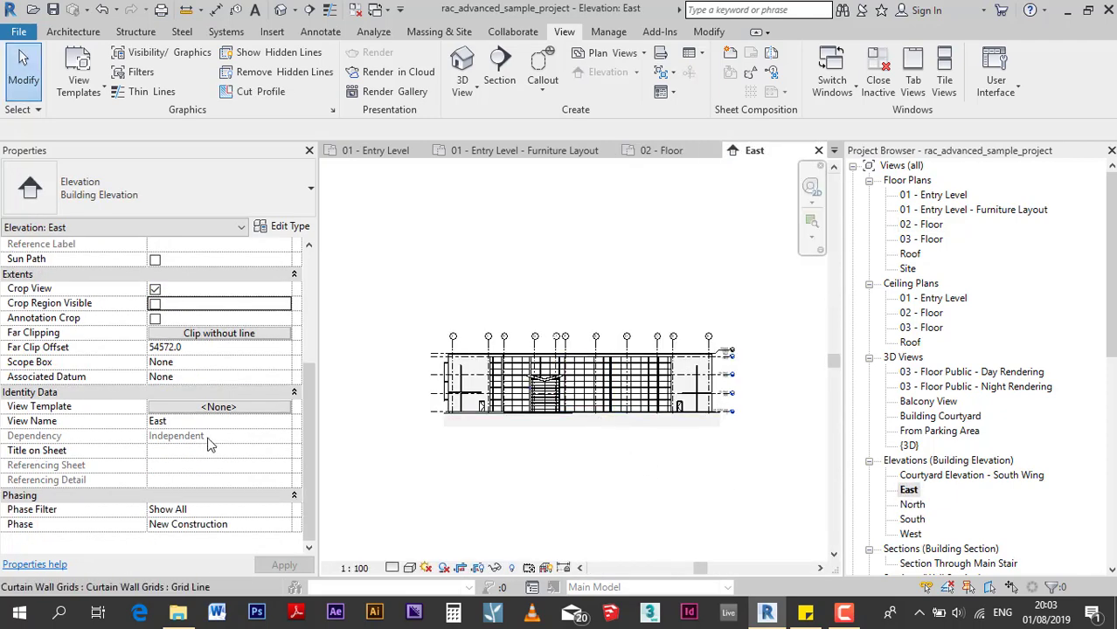
Set the East elevation's Scope Box to Scope Box 1 and zoom to fit the cropped elevation
scroll(226, 413, up, 1)
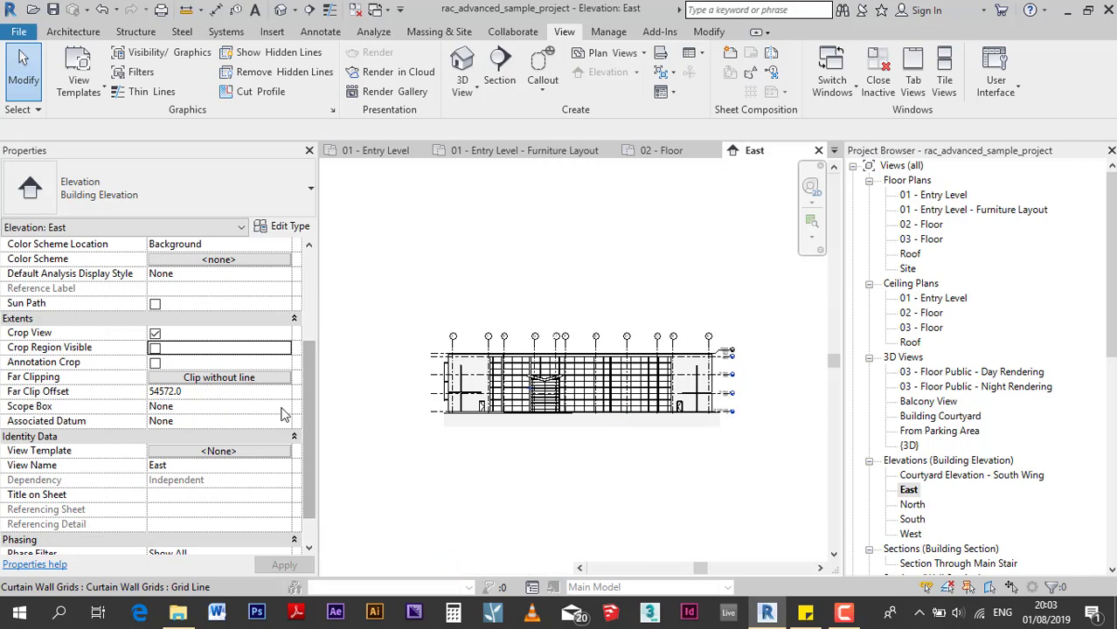
click(253, 406)
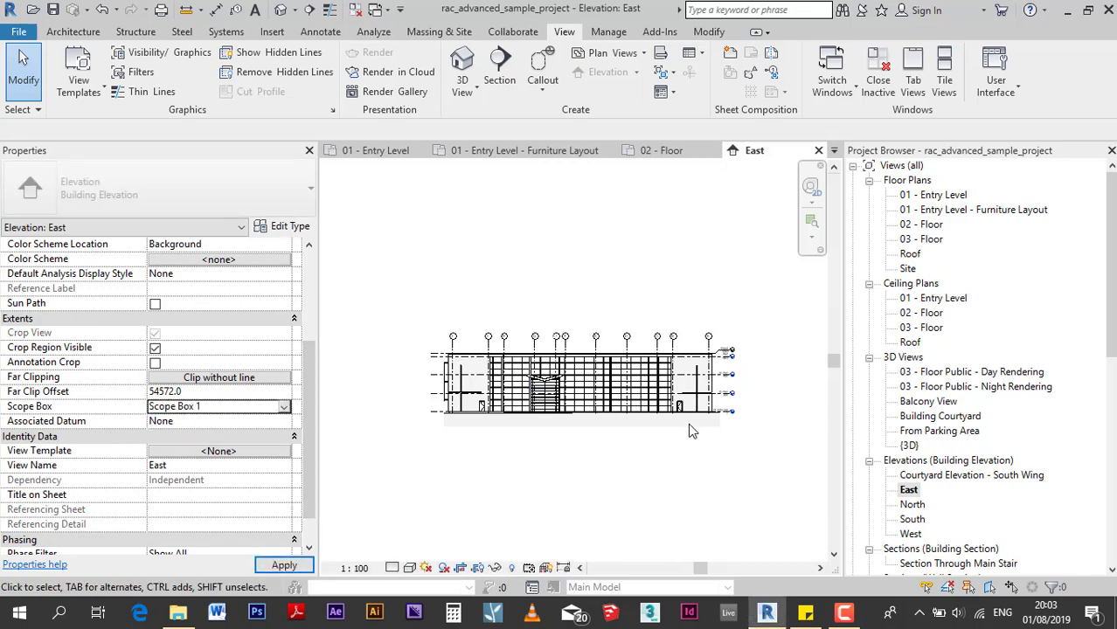
key(z)
key(f)
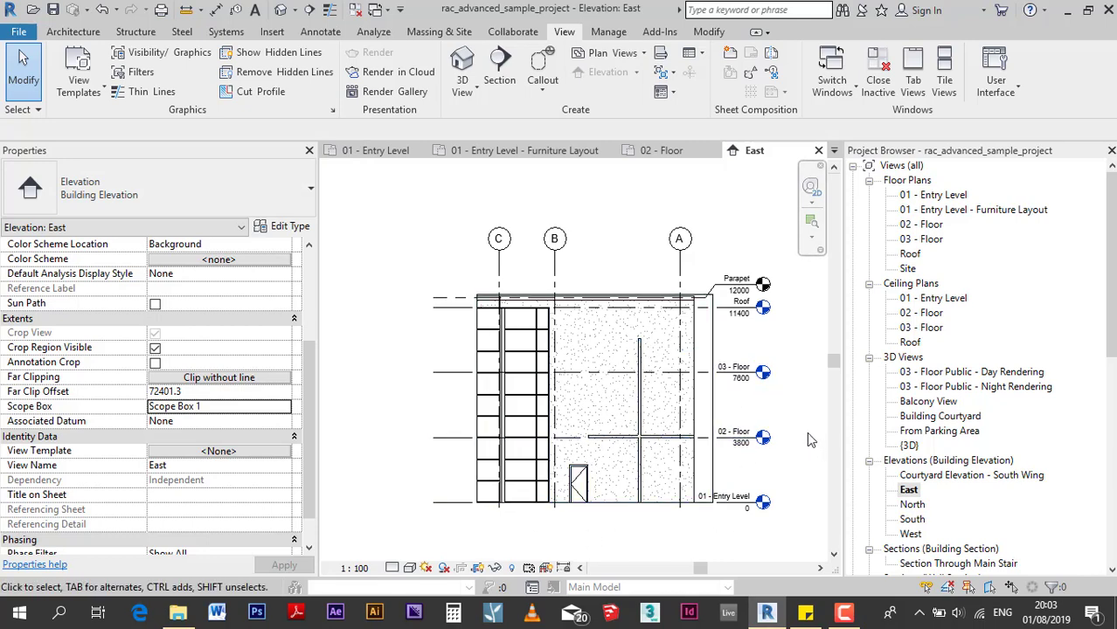
click(461, 63)
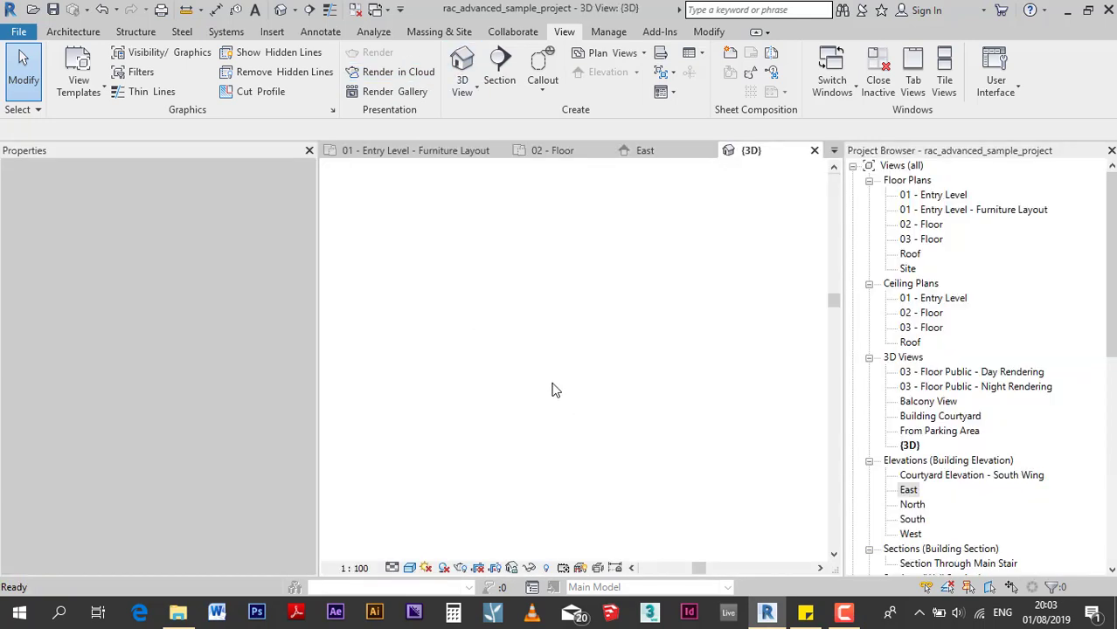
Select Scope Box 1 in the {3D} view and apply Selection Box to isolate the upper wing
scroll(594, 332, up, 4)
scroll(625, 320, up, 2)
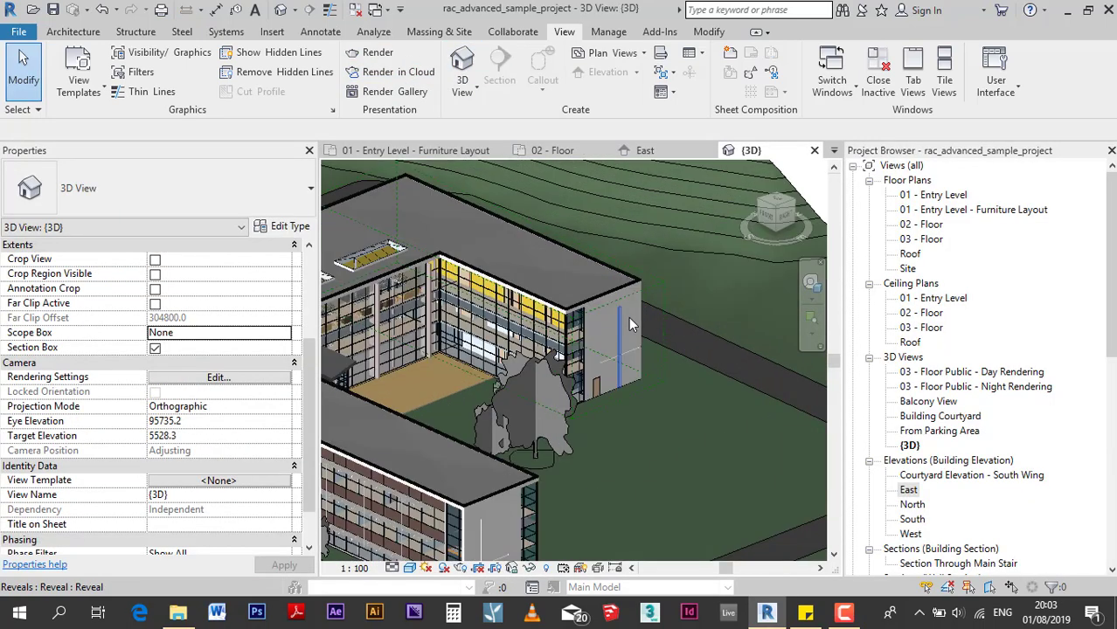
click(652, 285)
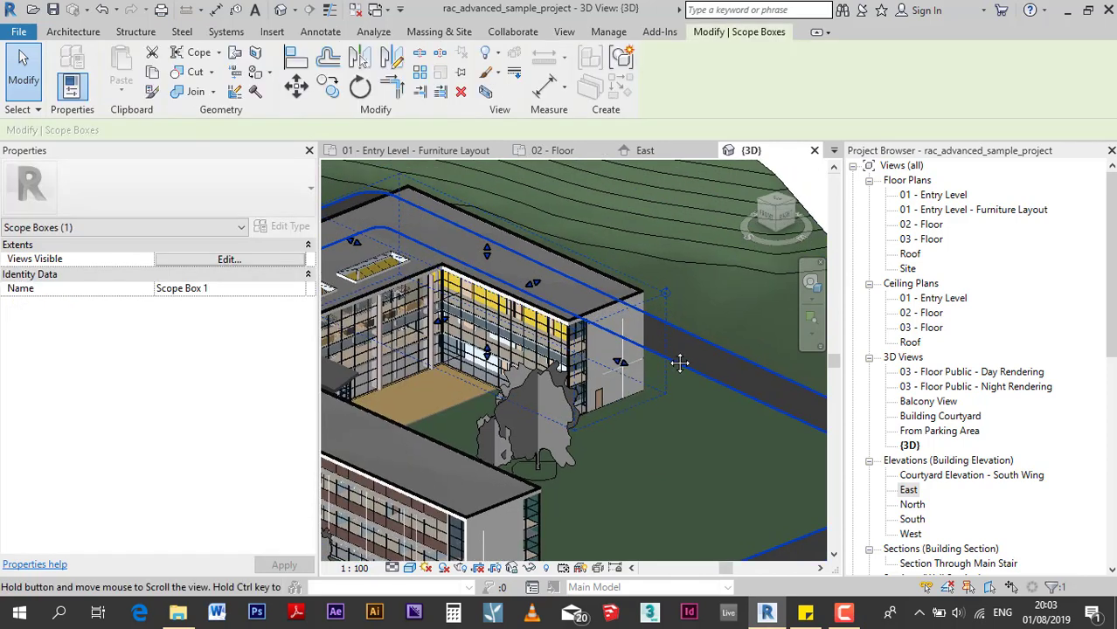
middle_drag(680, 362, 694, 411)
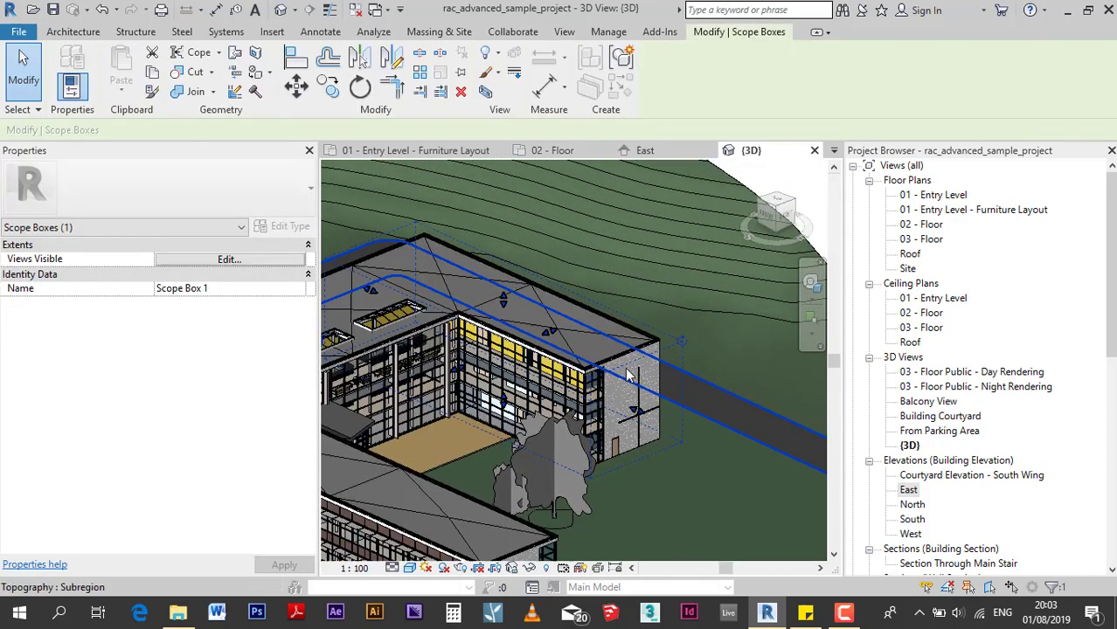
click(486, 93)
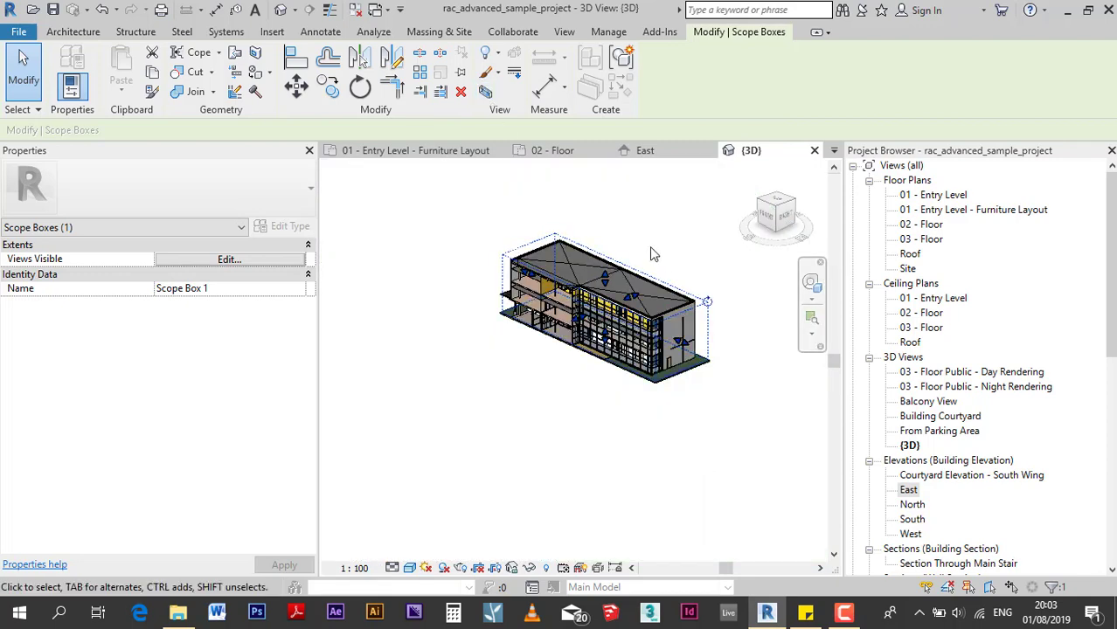
scroll(576, 230, up, 2)
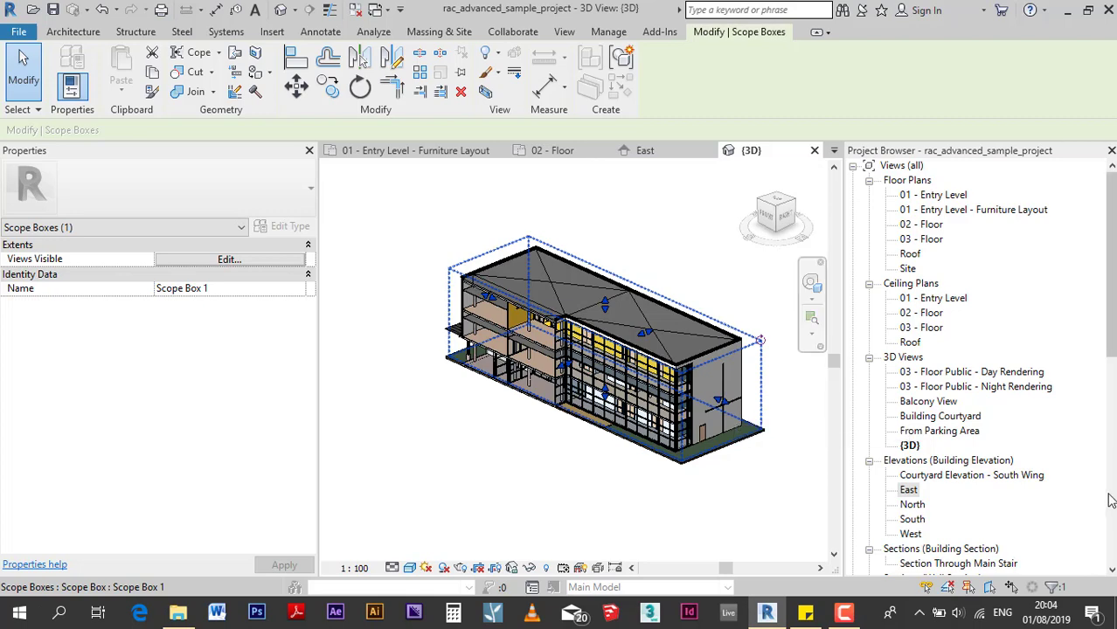
scroll(1074, 472, down, 2)
scroll(1061, 481, down, 2)
scroll(1056, 483, down, 2)
scroll(1049, 483, down, 3)
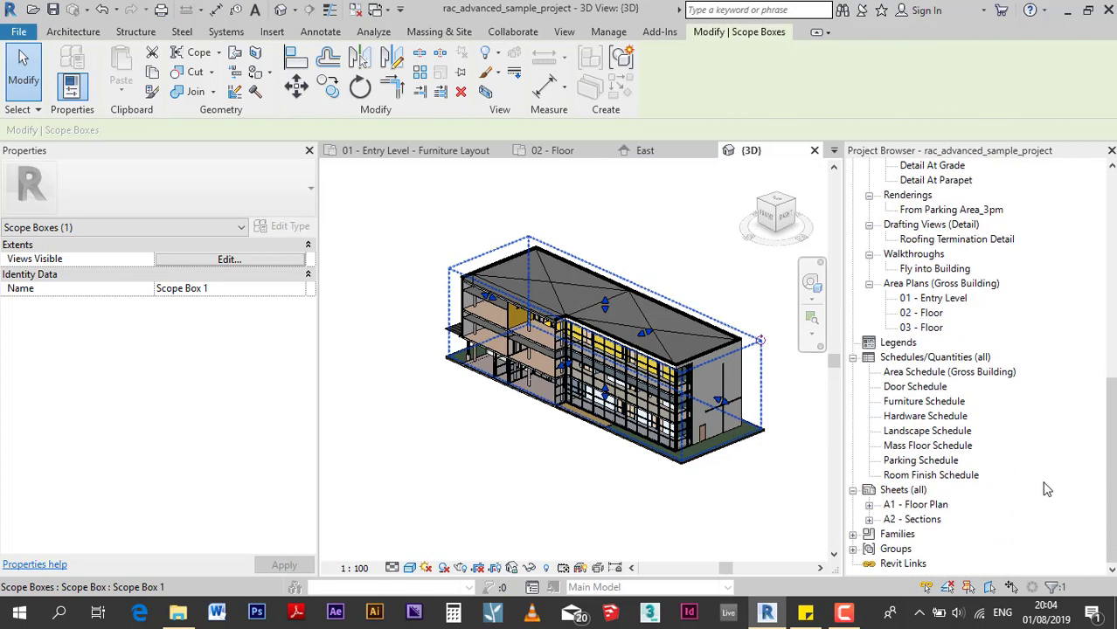